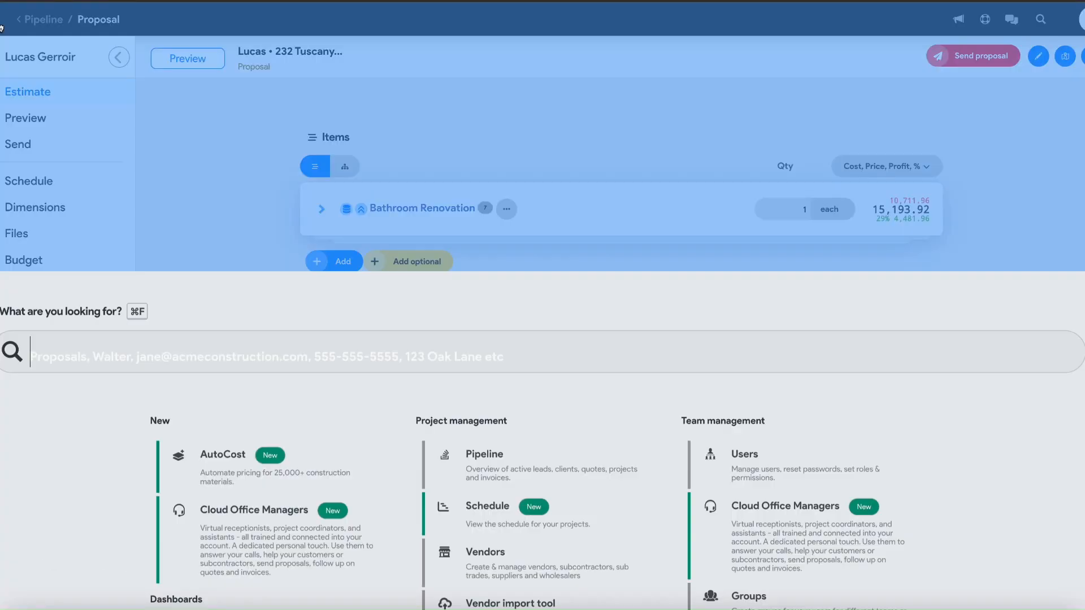
Open the company settings page from the global search and navigation overlay
{"action": "scroll", "coordinate": [682, 298], "scroll_direction": "down", "scroll_amount": 1}
{"action": "scroll", "coordinate": [684, 300], "scroll_direction": "down", "scroll_amount": 5}
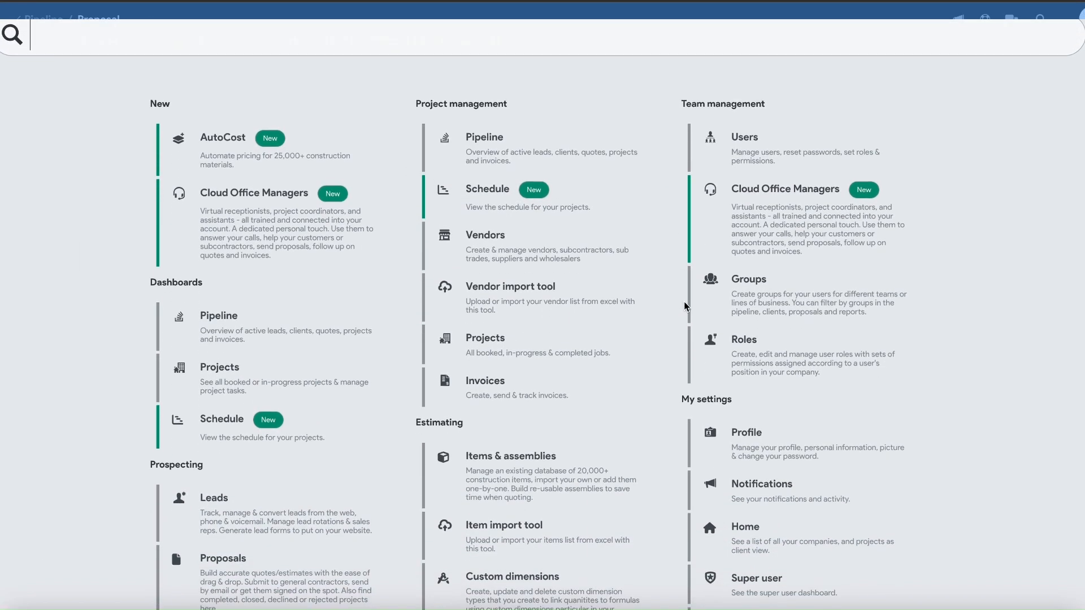
{"action": "scroll", "coordinate": [236, 286], "scroll_direction": "down", "scroll_amount": 5}
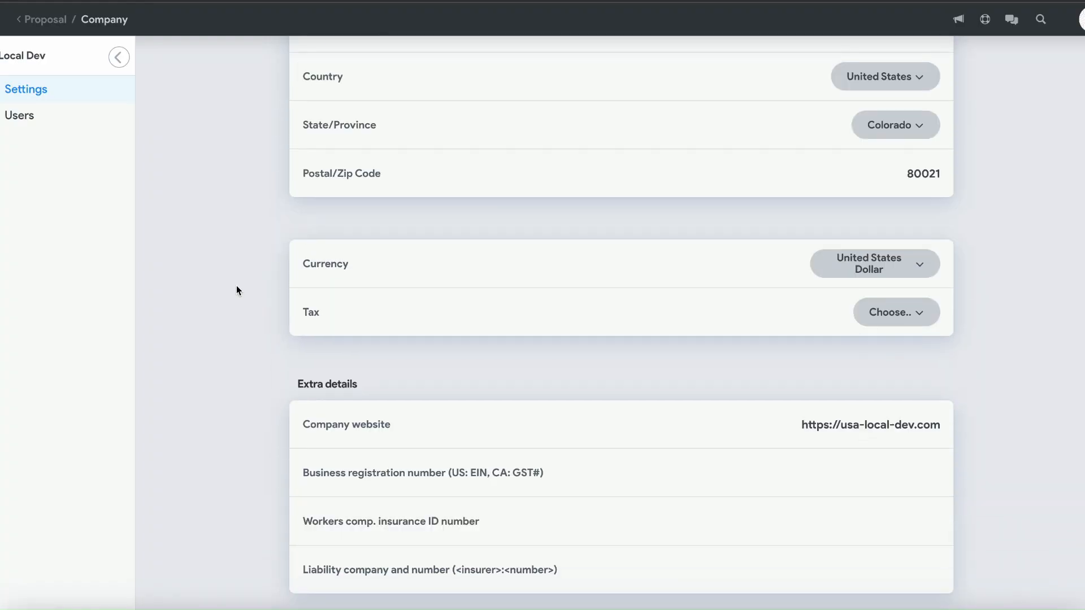
Set the company's working hours to start at 8:00 AM in the schedule settings and save the change
{"action": "scroll", "coordinate": [236, 286], "scroll_direction": "down", "scroll_amount": 6}
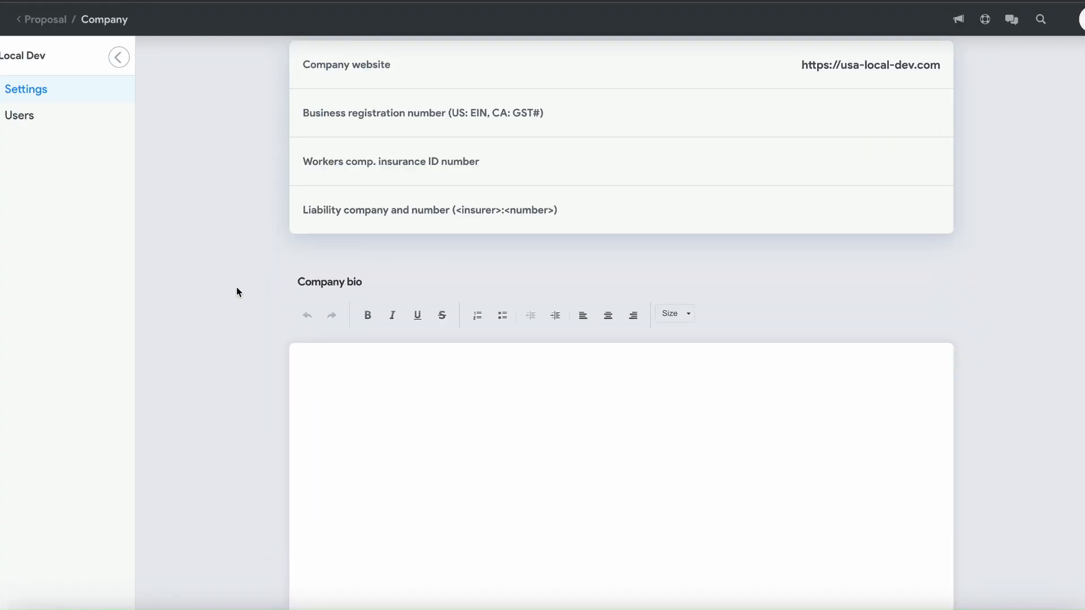
{"action": "scroll", "coordinate": [238, 289], "scroll_direction": "down", "scroll_amount": 10}
{"action": "scroll", "coordinate": [239, 298], "scroll_direction": "down", "scroll_amount": 2}
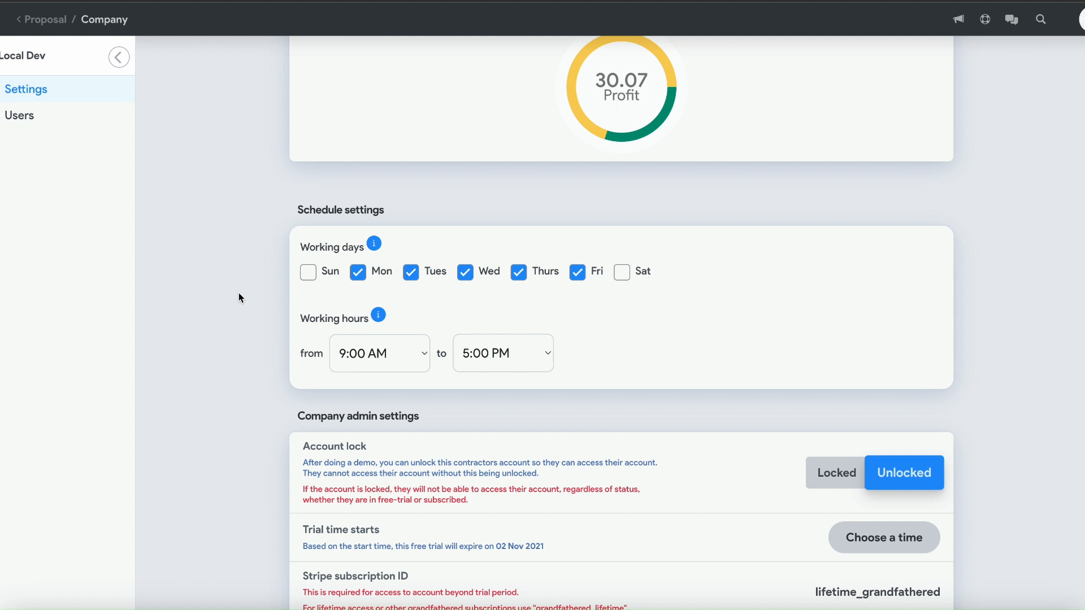
{"action": "left_click", "coordinate": [356, 362]}
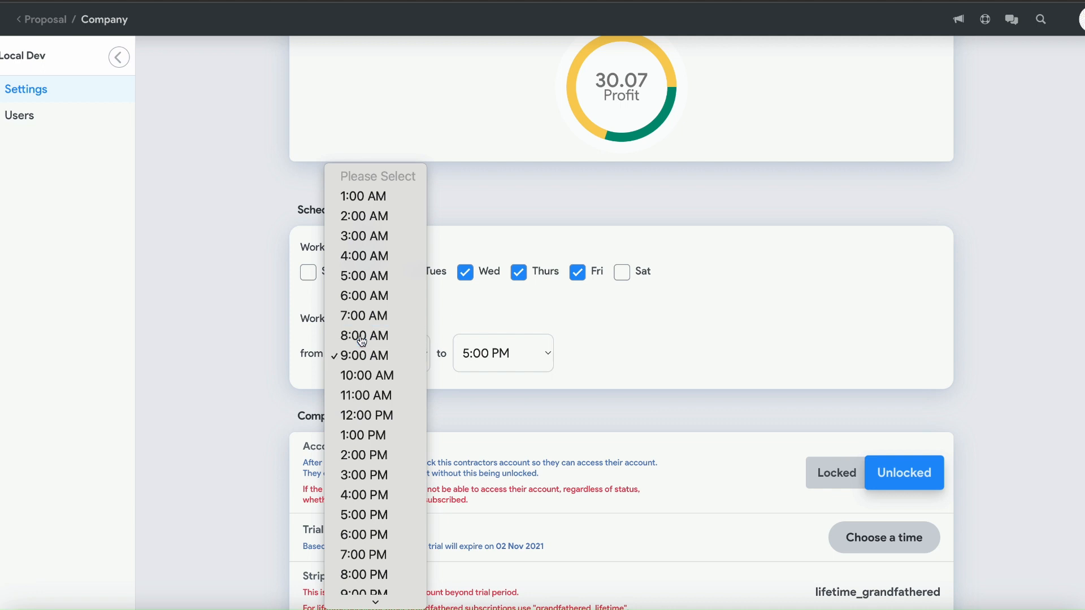
{"action": "left_click", "coordinate": [355, 333]}
{"action": "left_click", "coordinate": [621, 333]}
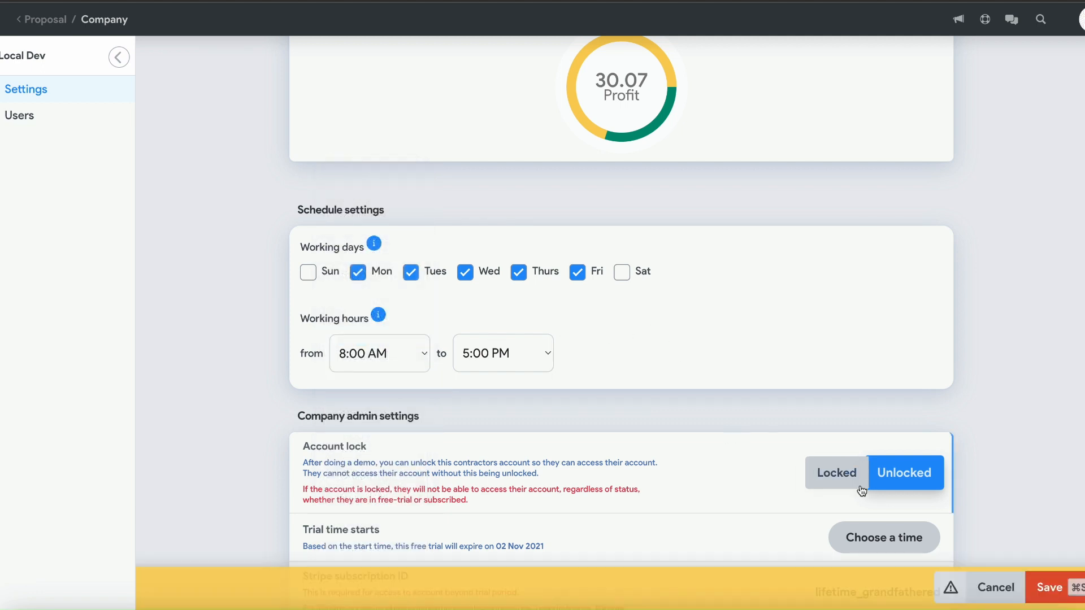
{"action": "key", "text": "super+s"}
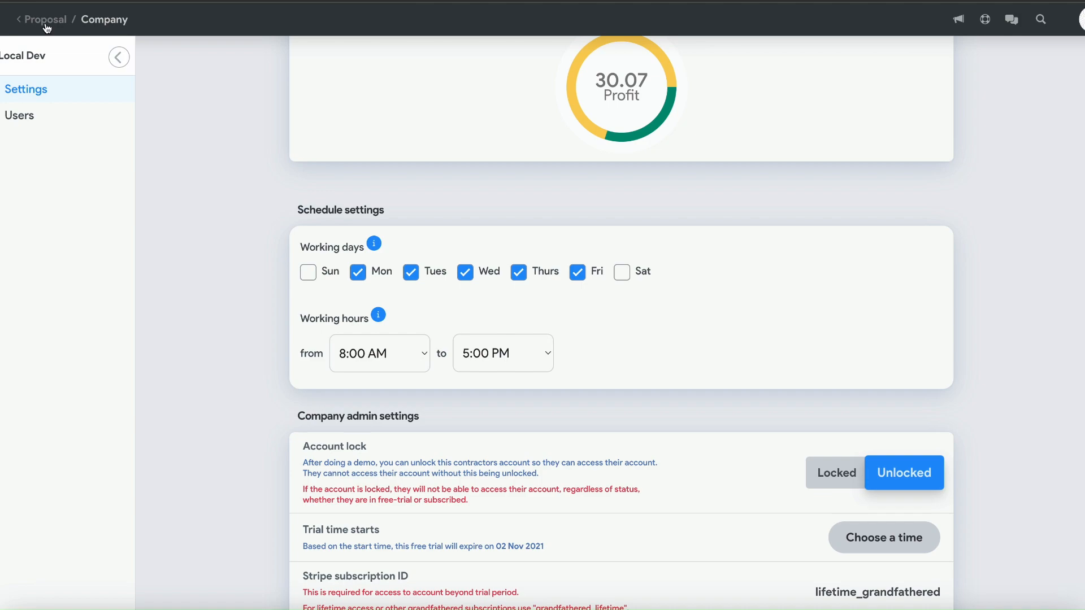
Go to the Pipeline and open one of the never-sent proposals
{"action": "key", "text": "super+f"}
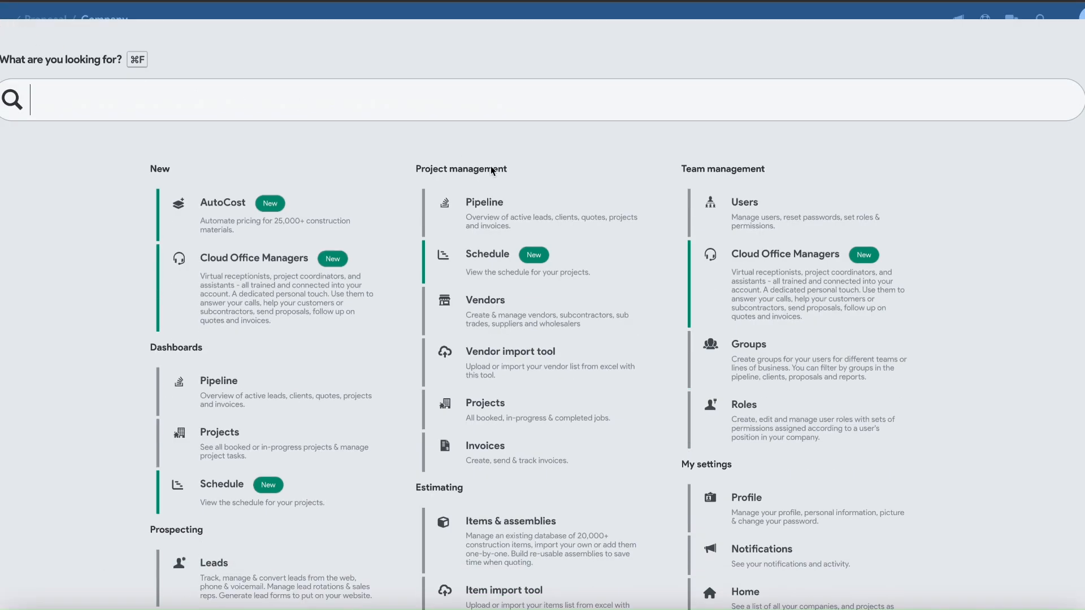
{"action": "left_click", "coordinate": [525, 217]}
{"action": "mouse_move", "coordinate": [620, 268]}
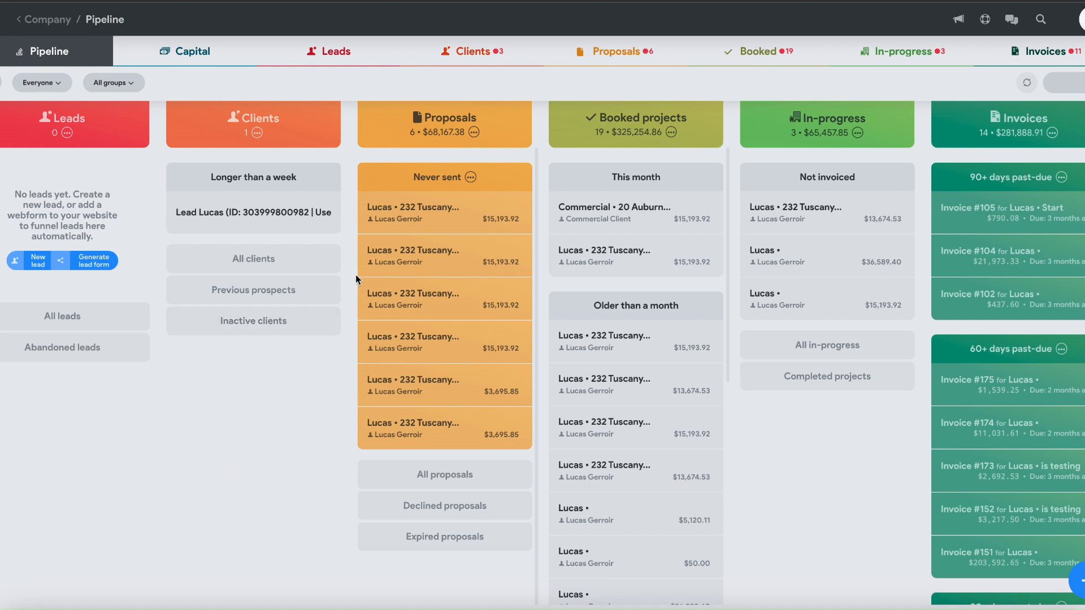
{"action": "mouse_move", "coordinate": [367, 259]}
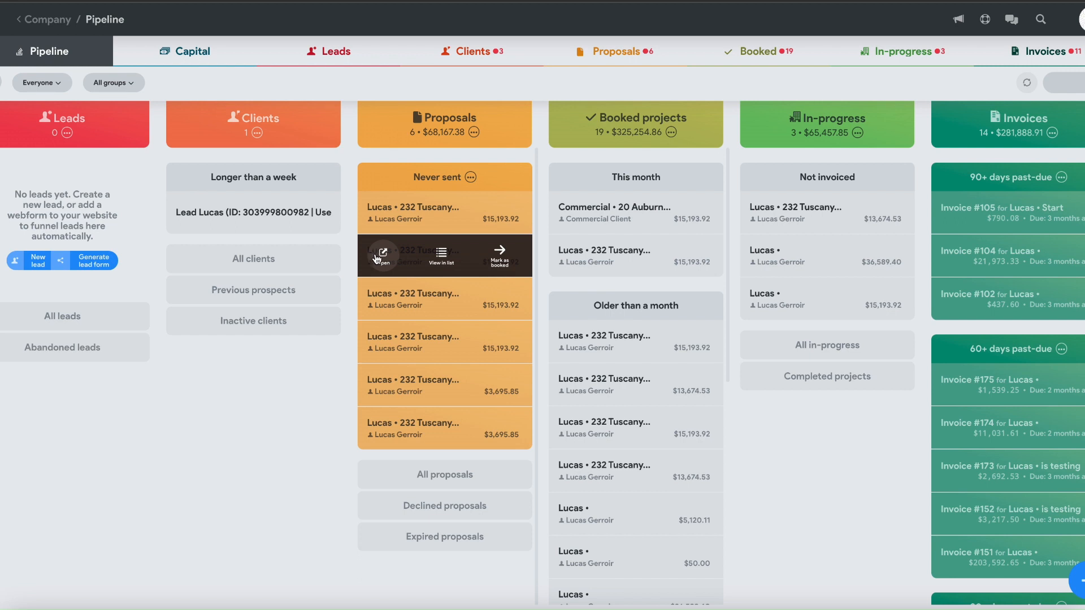
{"action": "left_click", "coordinate": [428, 323]}
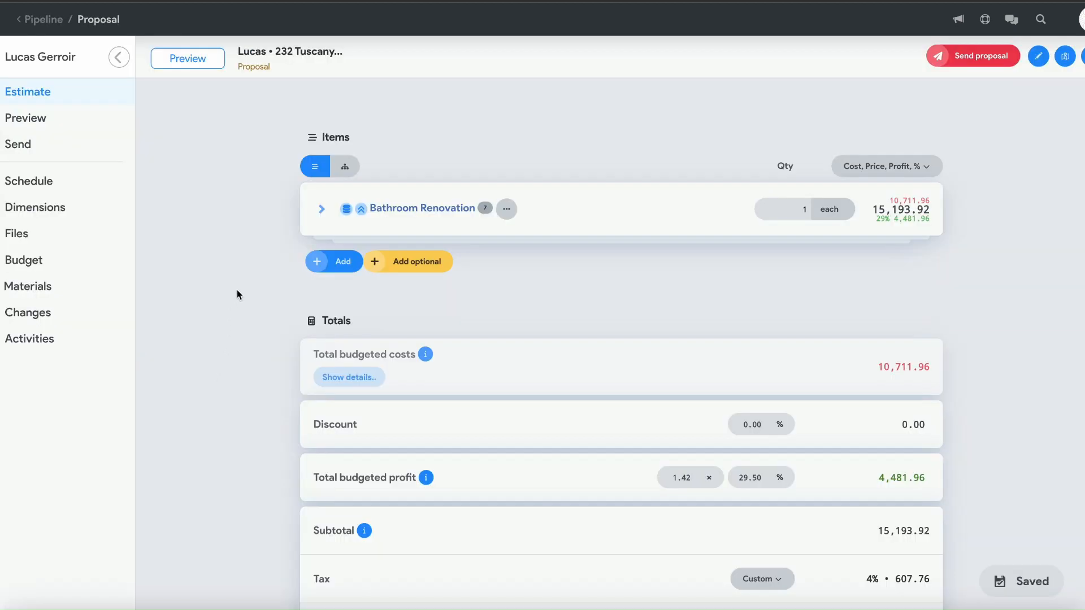
Expand the Bathroom Renovation assembly and open its Bathroom Vanity Light item for editing
{"action": "left_click", "coordinate": [320, 209]}
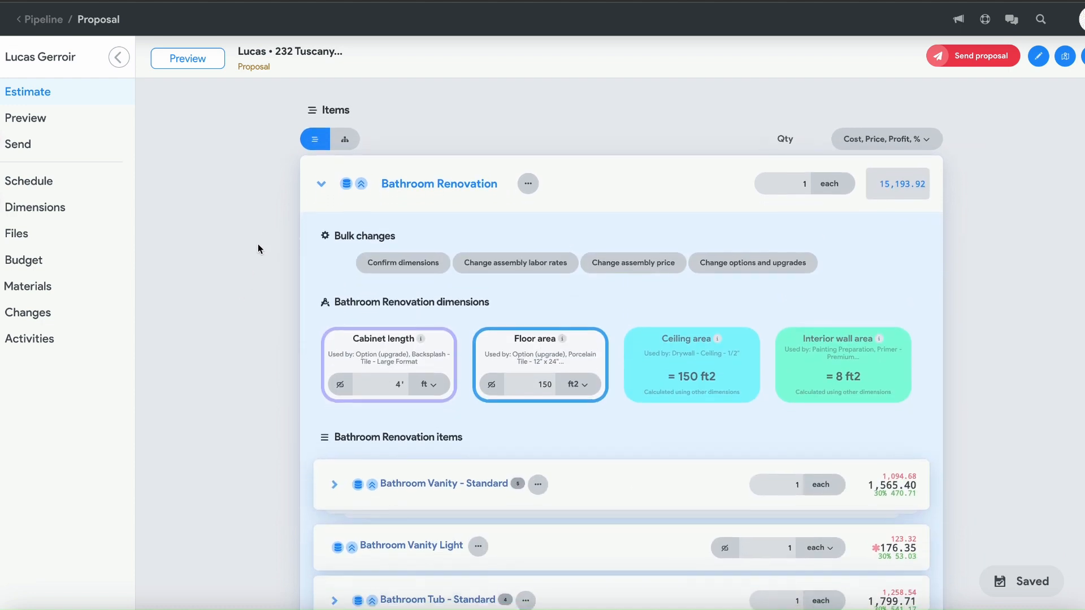
{"action": "scroll", "coordinate": [256, 248], "scroll_direction": "down", "scroll_amount": 1}
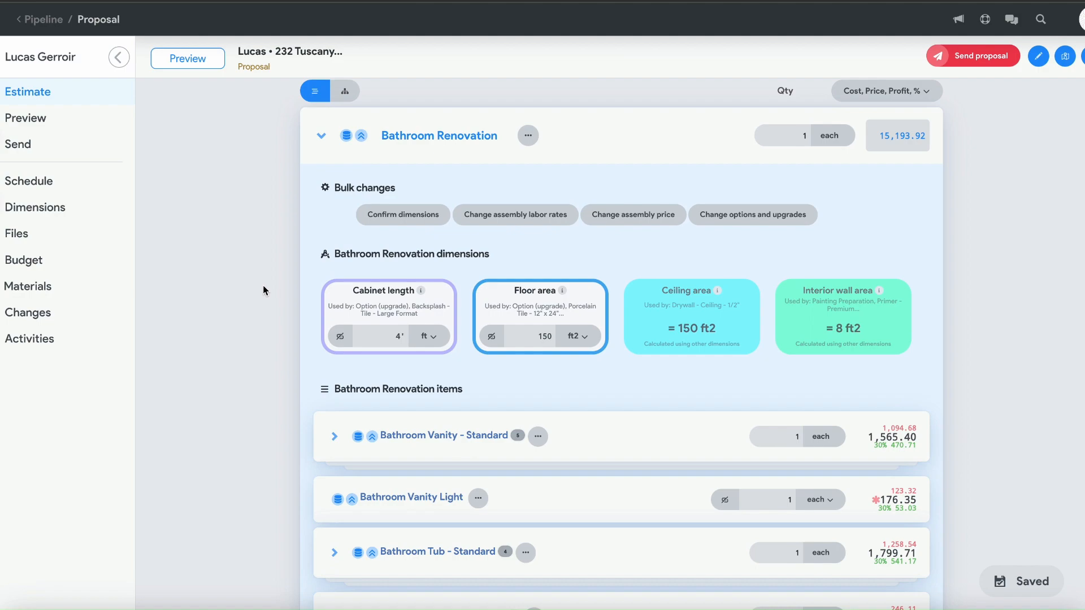
{"action": "scroll", "coordinate": [263, 291], "scroll_direction": "down", "scroll_amount": 2}
{"action": "left_click", "coordinate": [478, 401]}
{"action": "left_click", "coordinate": [395, 446]}
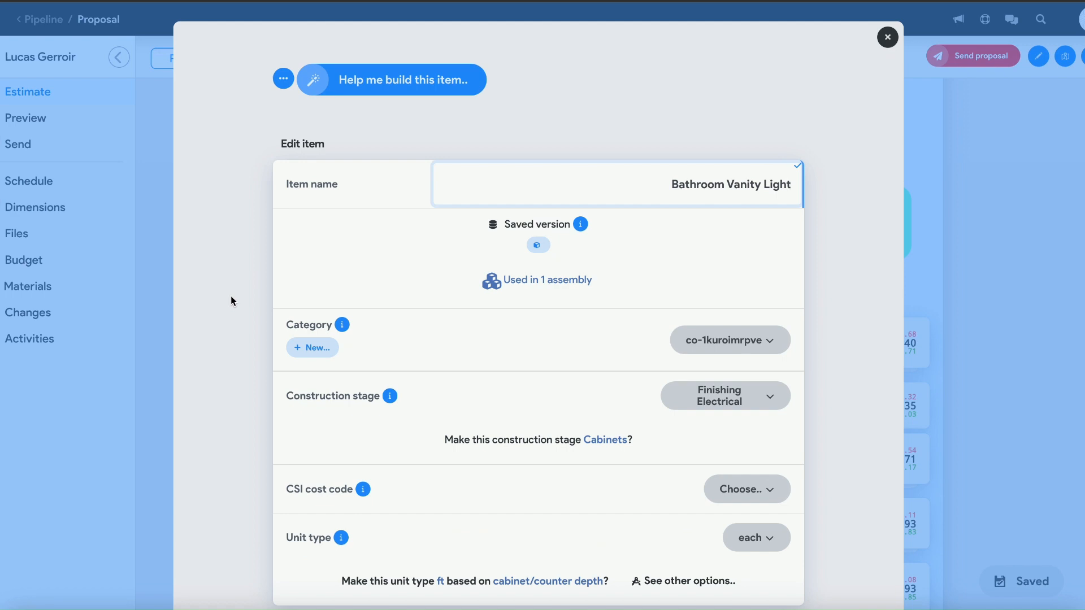
Assign the last listed vendor as the default subcontractor of the Bathroom Vanity Light item
{"action": "scroll", "coordinate": [229, 305], "scroll_direction": "down", "scroll_amount": 1}
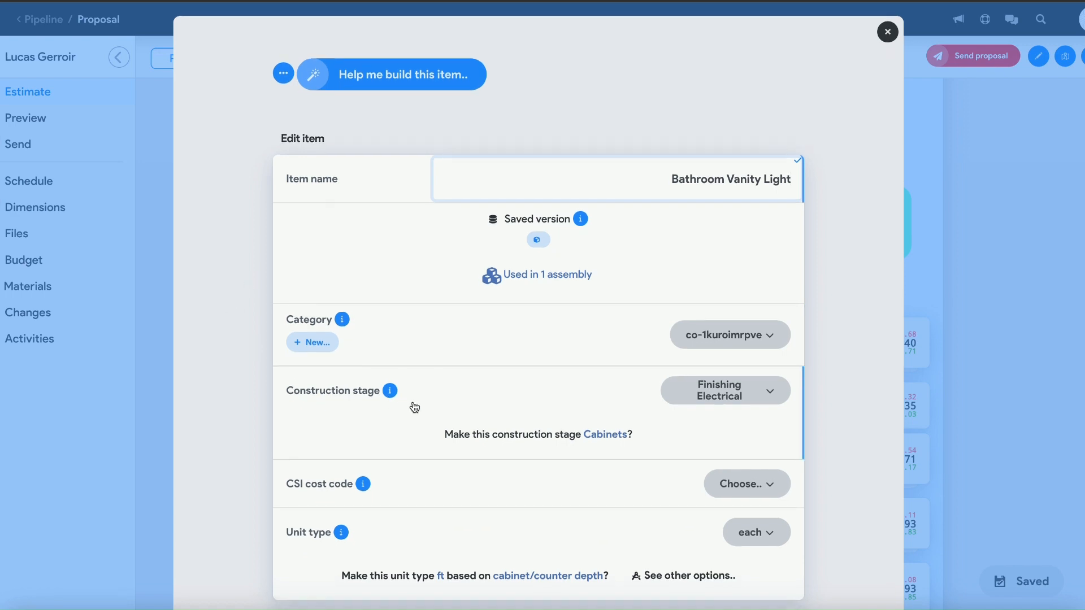
{"action": "scroll", "coordinate": [426, 407], "scroll_direction": "down", "scroll_amount": 1}
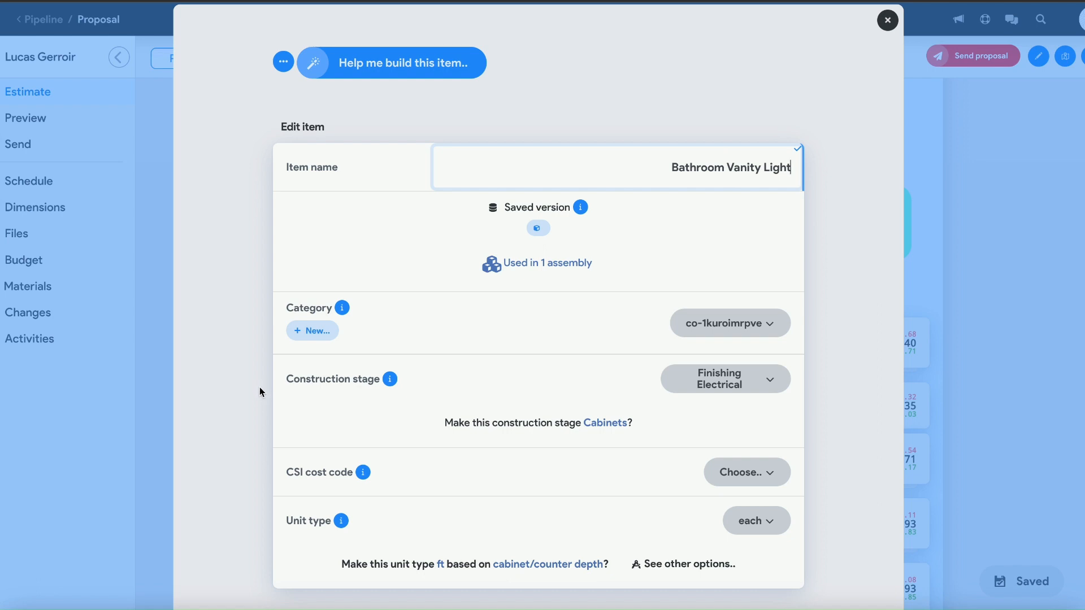
{"action": "scroll", "coordinate": [259, 390], "scroll_direction": "down", "scroll_amount": 9}
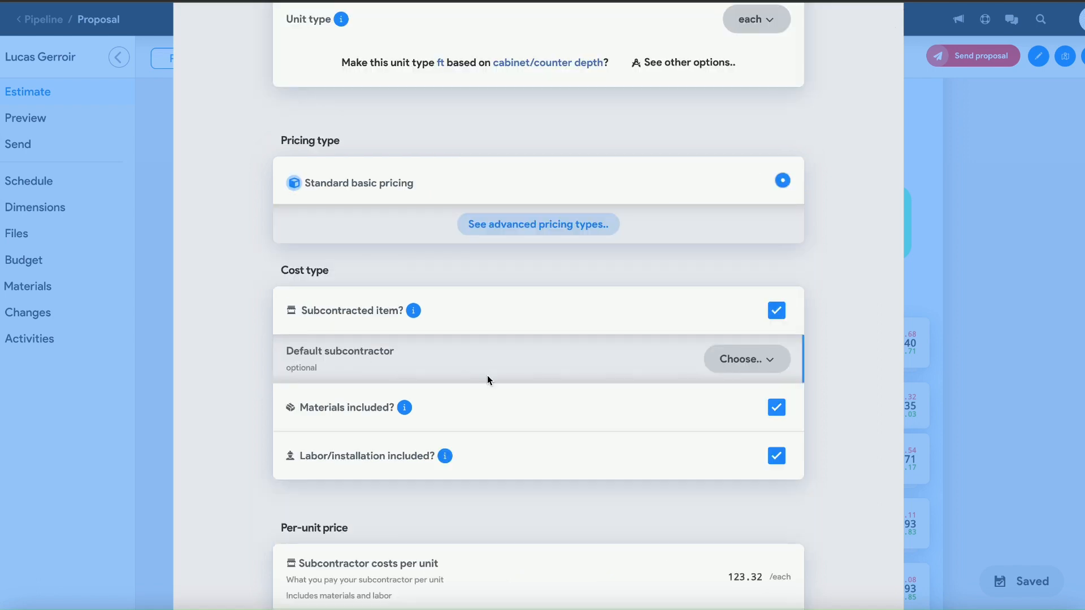
{"action": "left_click", "coordinate": [729, 361]}
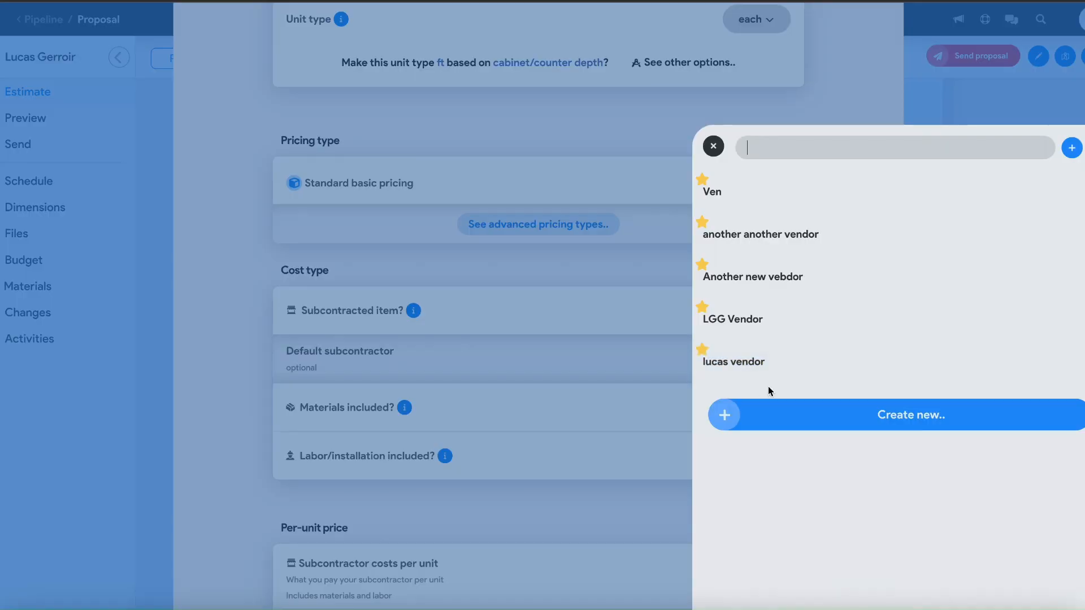
{"action": "left_click", "coordinate": [769, 373]}
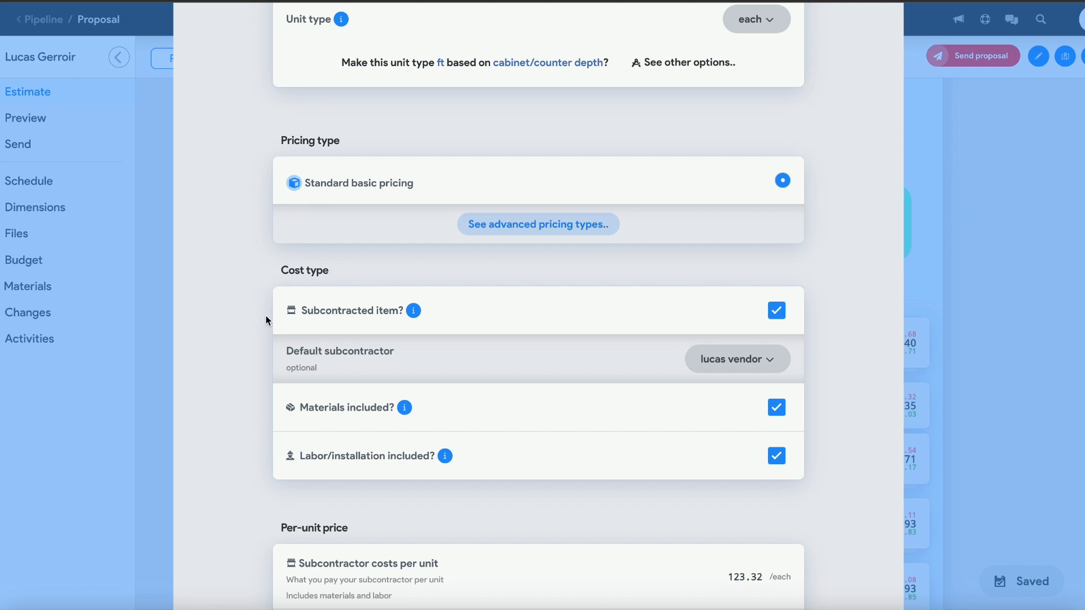
Examine the vanity light's pricing and expanded advanced options, and close the item
{"action": "scroll", "coordinate": [345, 379], "scroll_direction": "down", "scroll_amount": 1}
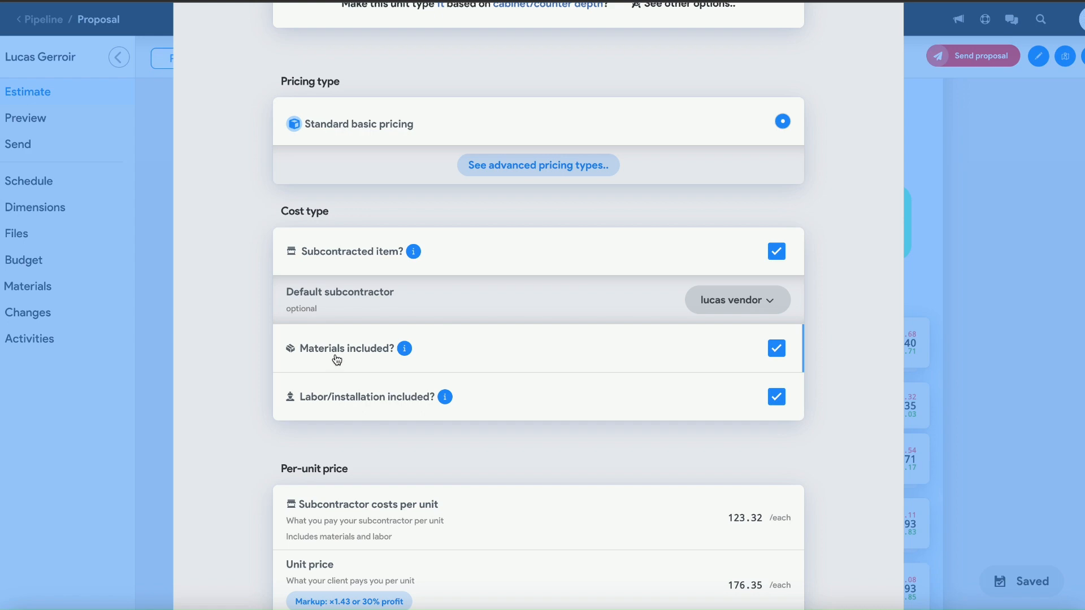
{"action": "scroll", "coordinate": [613, 391], "scroll_direction": "down", "scroll_amount": 10}
{"action": "left_click", "coordinate": [570, 310]}
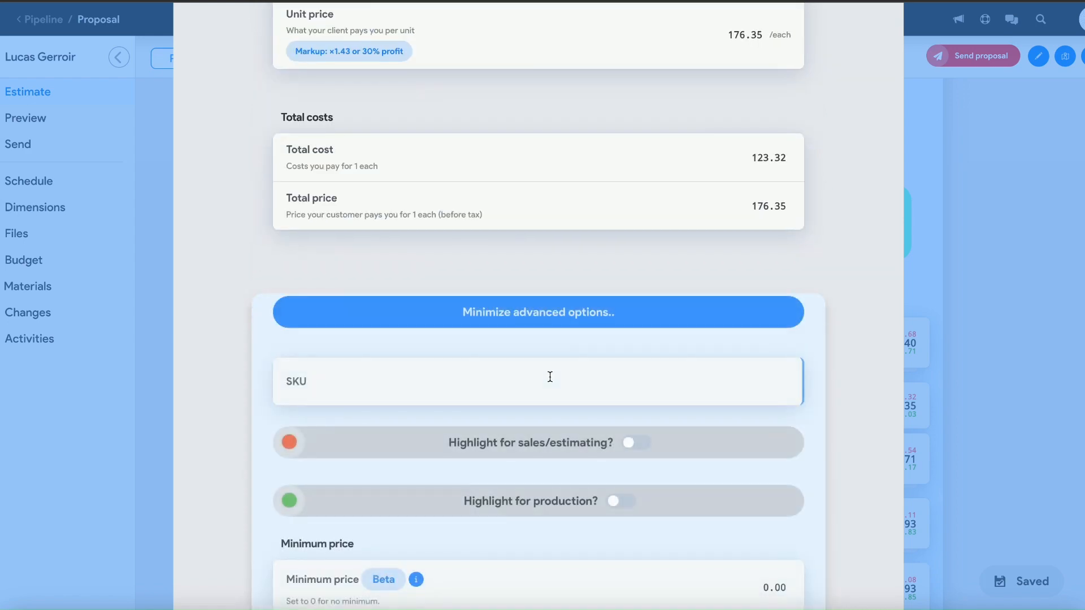
{"action": "scroll", "coordinate": [551, 376], "scroll_direction": "down", "scroll_amount": 12}
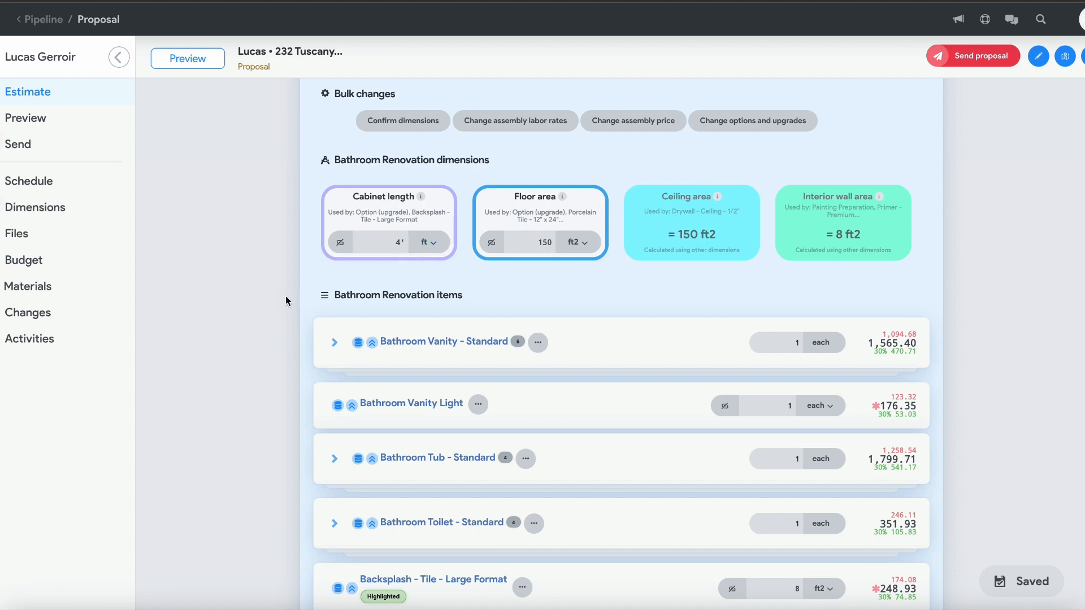
Open the proposal's schedule and expand the site preparation and Demolition stages
{"action": "scroll", "coordinate": [285, 296], "scroll_direction": "down", "scroll_amount": 1}
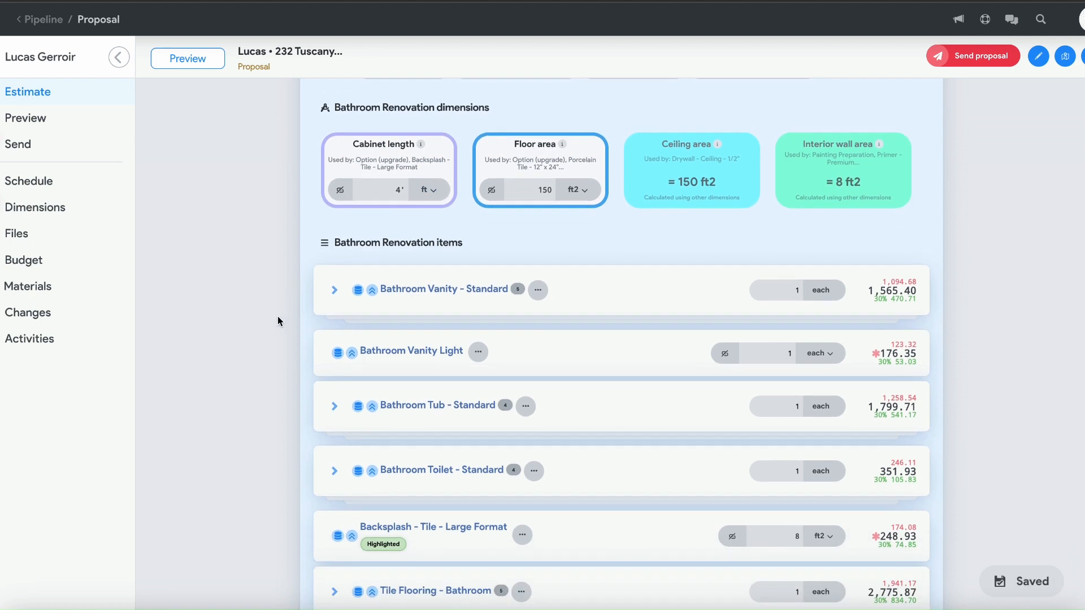
{"action": "left_click", "coordinate": [59, 182]}
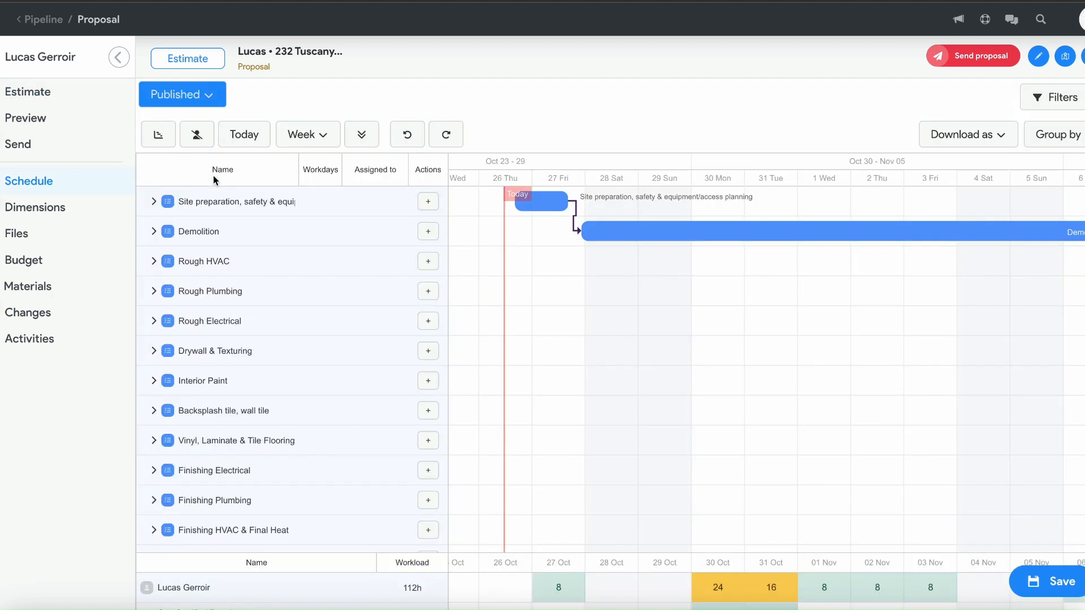
{"action": "left_click", "coordinate": [248, 208]}
{"action": "left_click", "coordinate": [294, 267]}
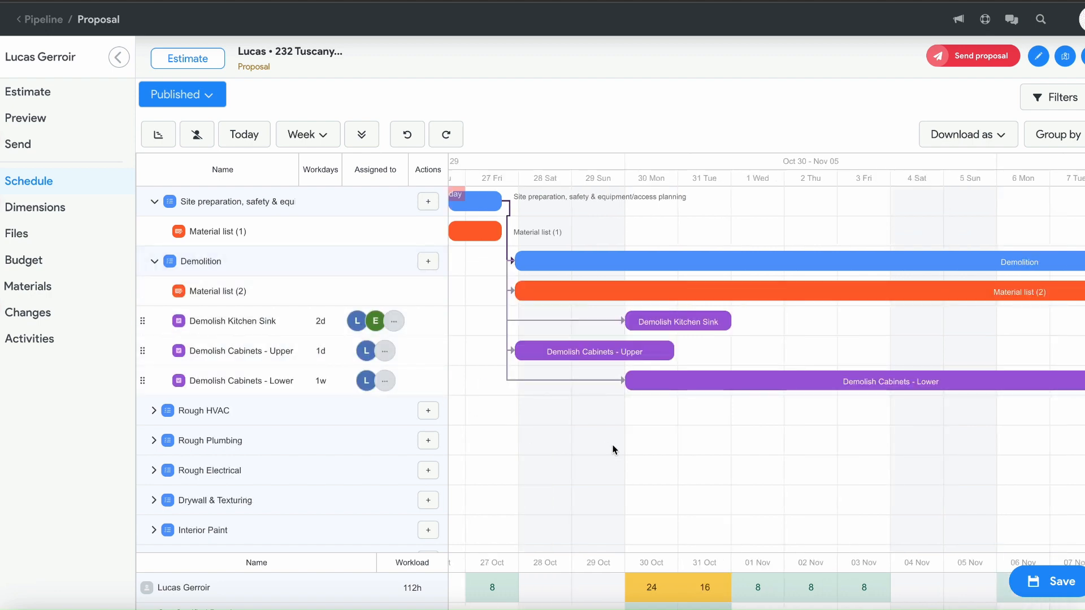
Expand the Rough HVAC stage in the schedule to show its material list and labor task
{"action": "left_click_drag", "start_coordinate": [869, 467], "coordinate": [514, 443]}
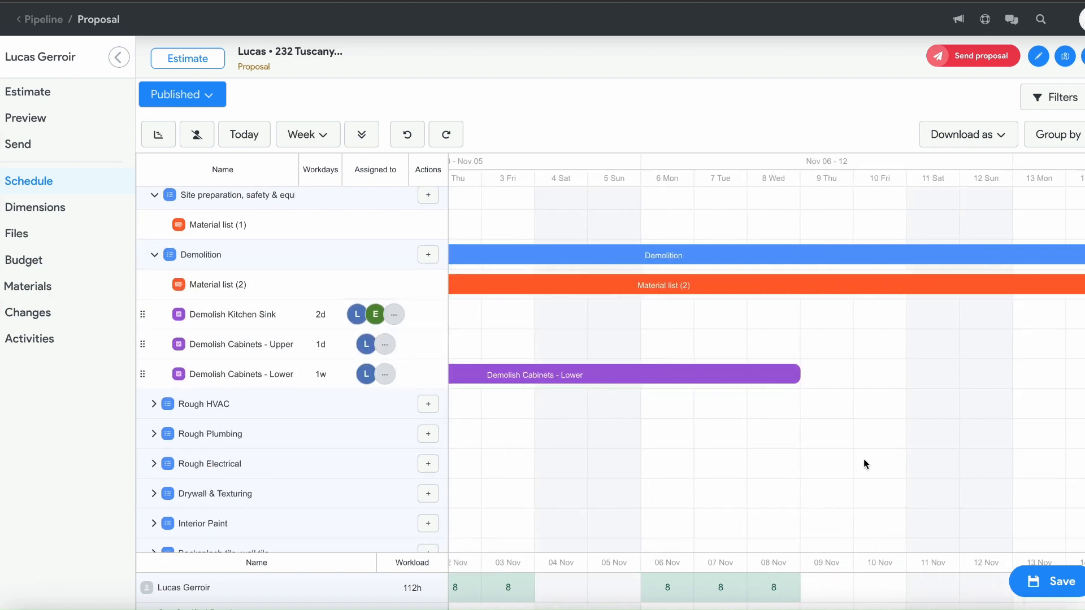
{"action": "left_click_drag", "start_coordinate": [865, 460], "coordinate": [654, 453]}
{"action": "left_click_drag", "start_coordinate": [910, 453], "coordinate": [680, 448]}
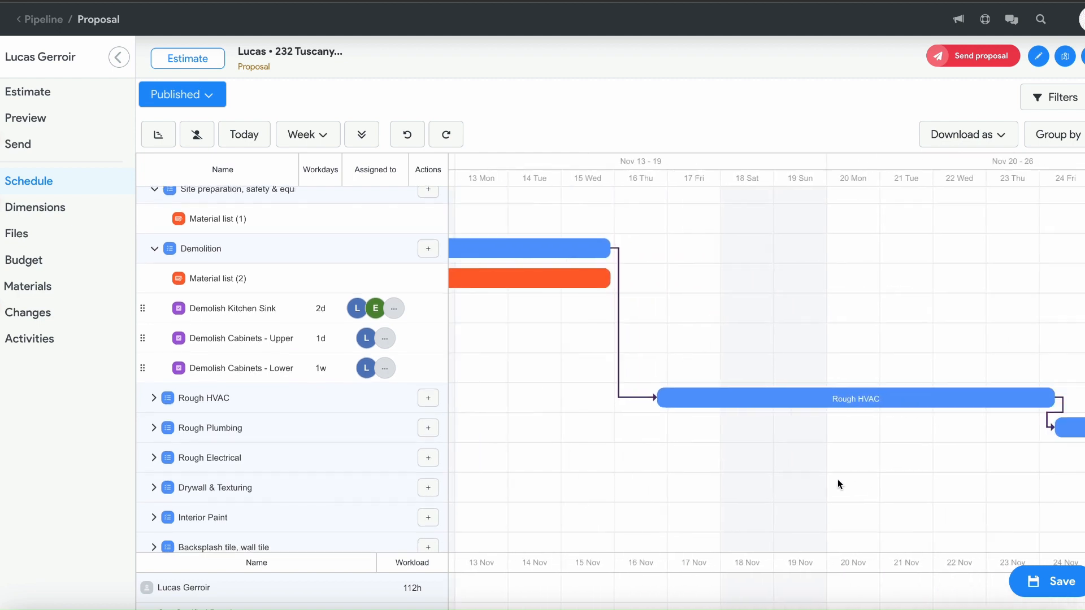
{"action": "left_click_drag", "start_coordinate": [836, 482], "coordinate": [659, 528]}
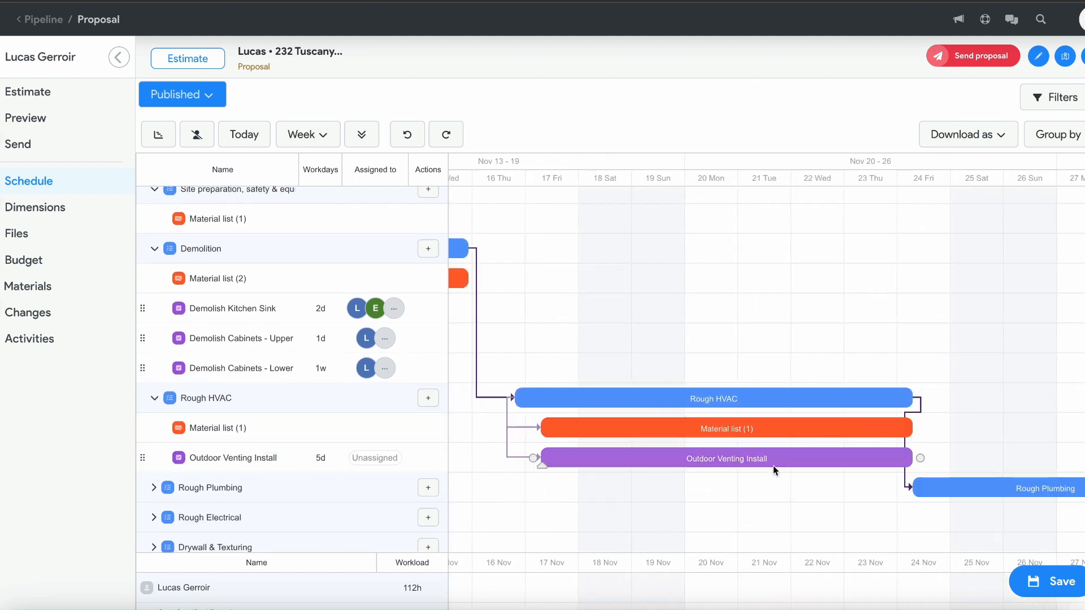
Review the details of the Rough HVAC stage and of its material list, closing each
{"action": "left_click", "coordinate": [780, 434]}
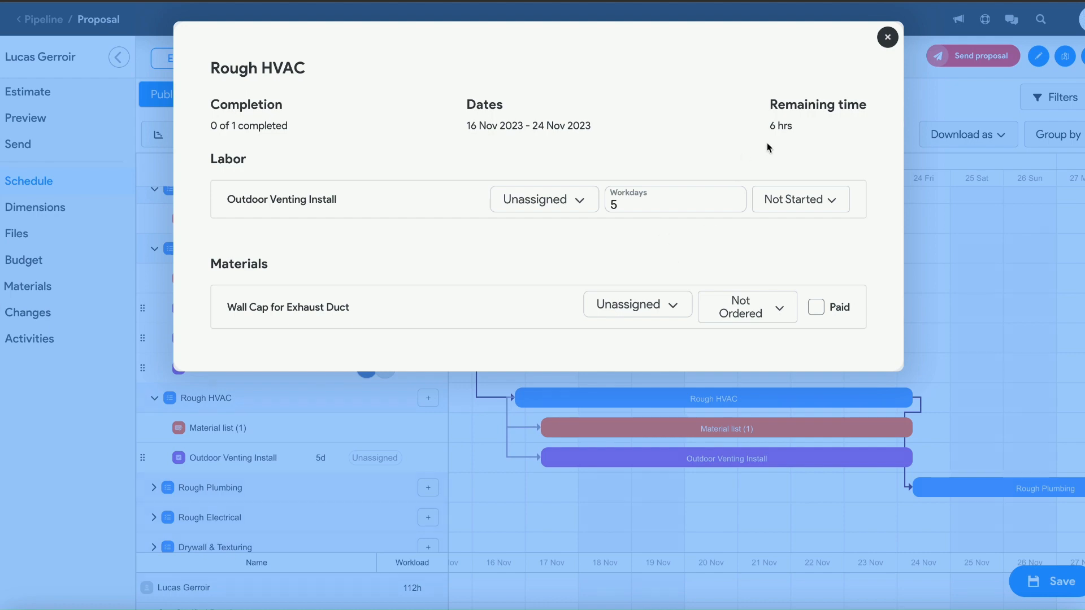
{"action": "left_click", "coordinate": [887, 38]}
{"action": "left_click", "coordinate": [765, 433]}
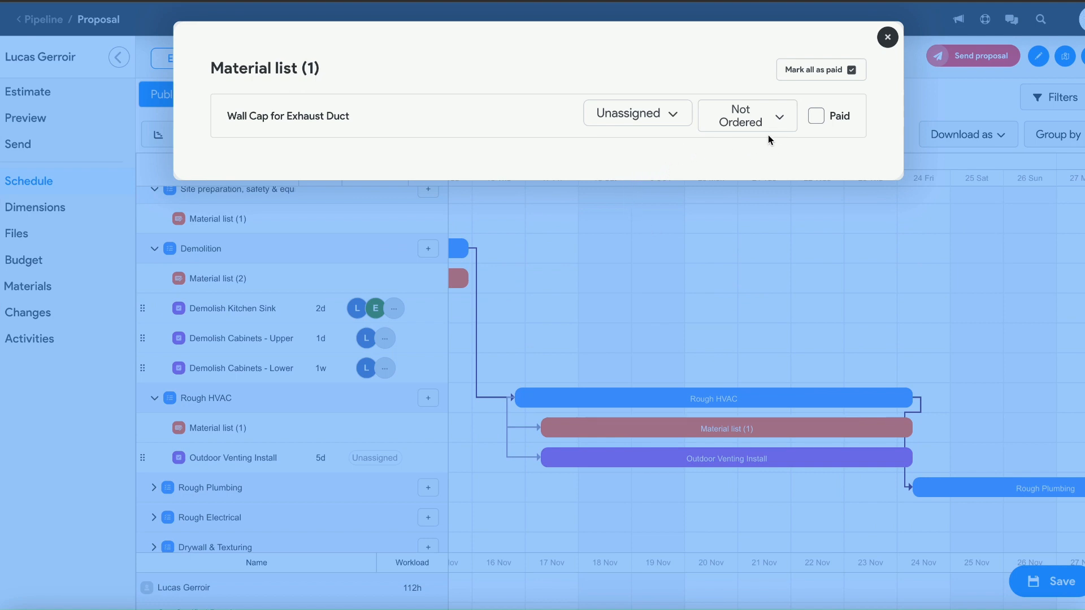
{"action": "left_click", "coordinate": [887, 37]}
Open the Outdoor Venting Install task and set its status to In Progress
{"action": "left_click", "coordinate": [870, 458]}
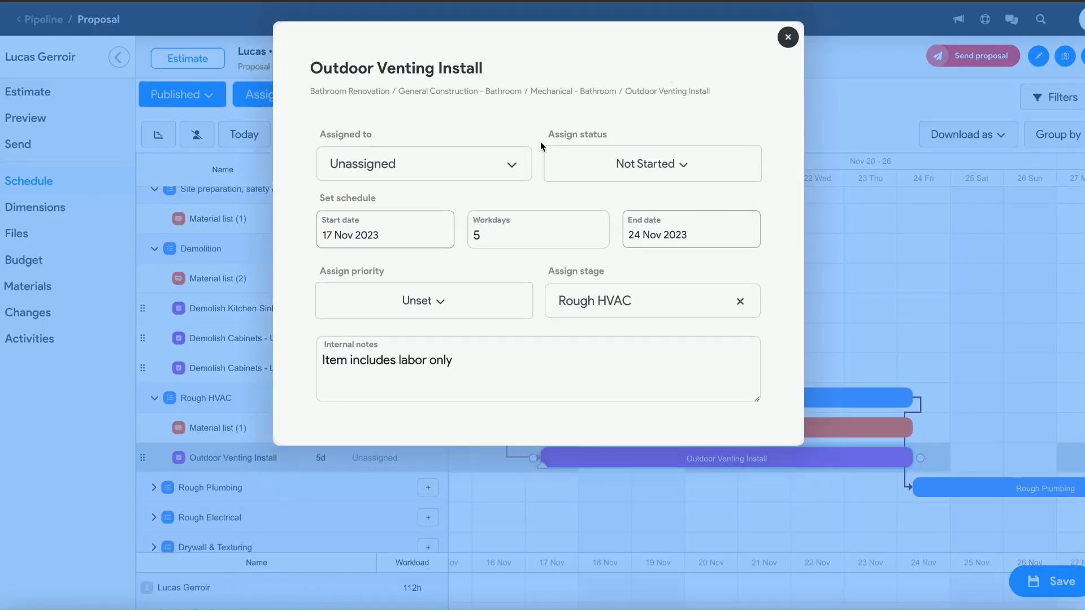
{"action": "left_click", "coordinate": [623, 178]}
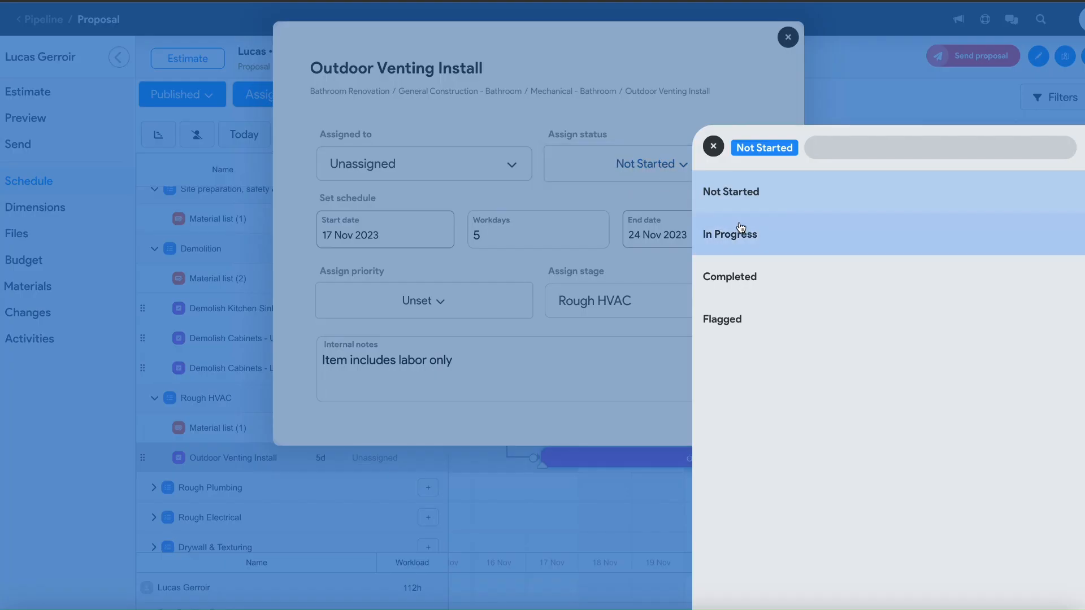
{"action": "left_click", "coordinate": [736, 229]}
Set the Outdoor Venting Install task's workdays to 6 and its priority to Low, and close its details
{"action": "left_click", "coordinate": [587, 228]}
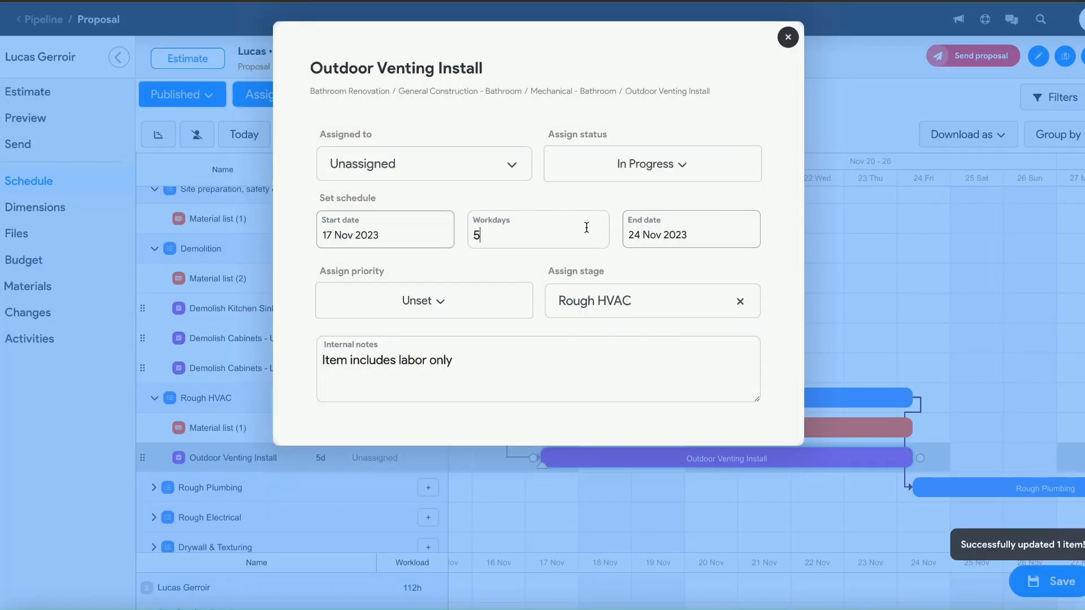
{"action": "key", "text": "BackSpace"}
{"action": "type", "text": "6"}
{"action": "left_click", "coordinate": [479, 295]}
{"action": "left_click", "coordinate": [712, 259]}
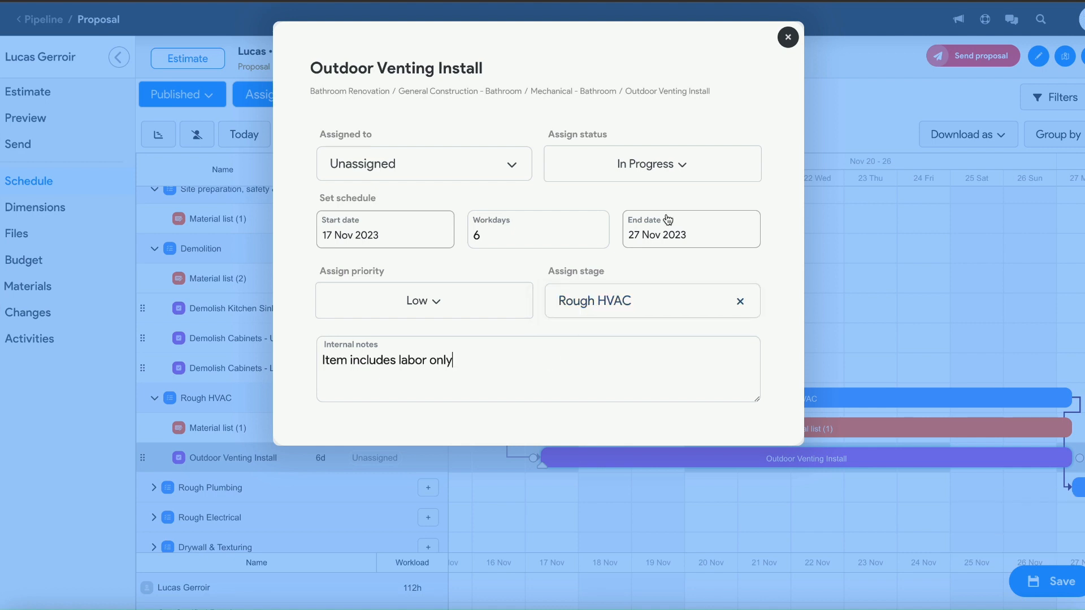
{"action": "left_click", "coordinate": [787, 36]}
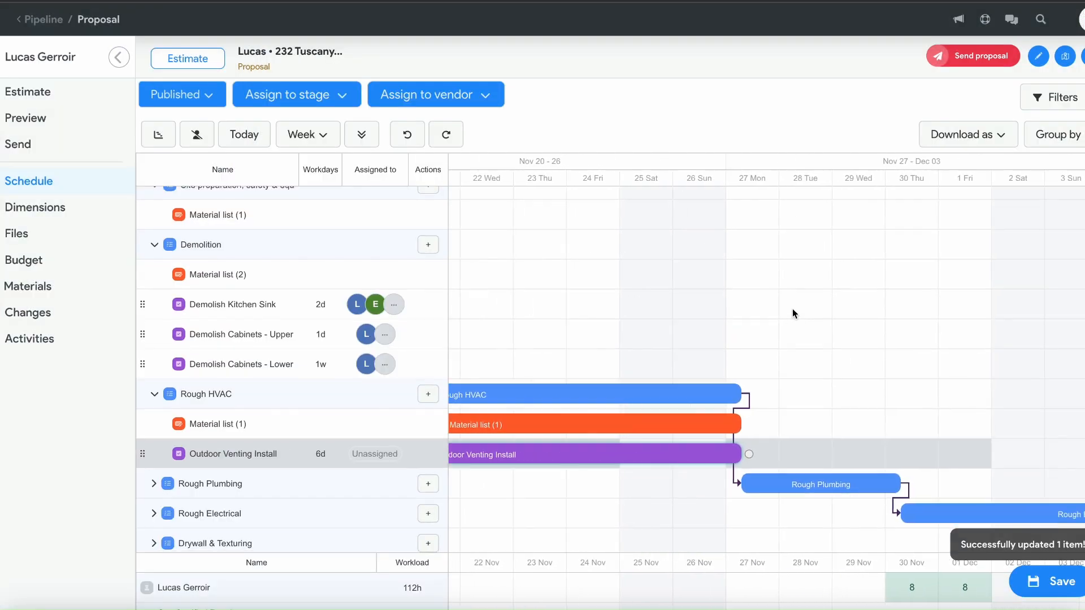
Start deleting the link between the Rough HVAC and Rough Plumbing stages, and cancel the deletion
{"action": "left_click_drag", "start_coordinate": [792, 308], "coordinate": [682, 306]}
{"action": "scroll", "coordinate": [681, 307], "scroll_direction": "down", "scroll_amount": 2}
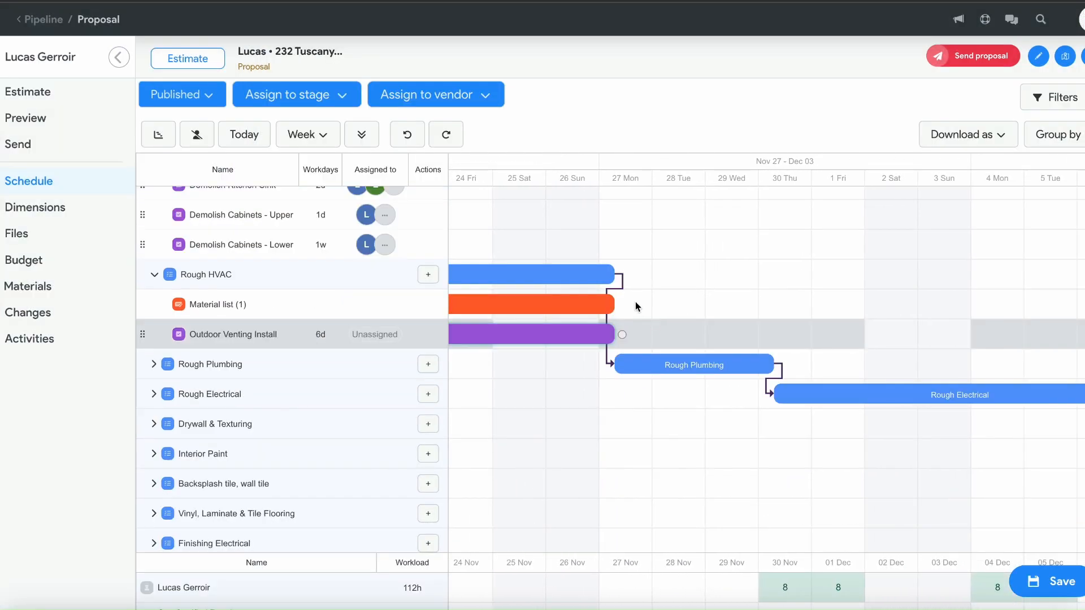
{"action": "left_click_drag", "start_coordinate": [640, 298], "coordinate": [729, 310]}
{"action": "mouse_move", "coordinate": [738, 366]}
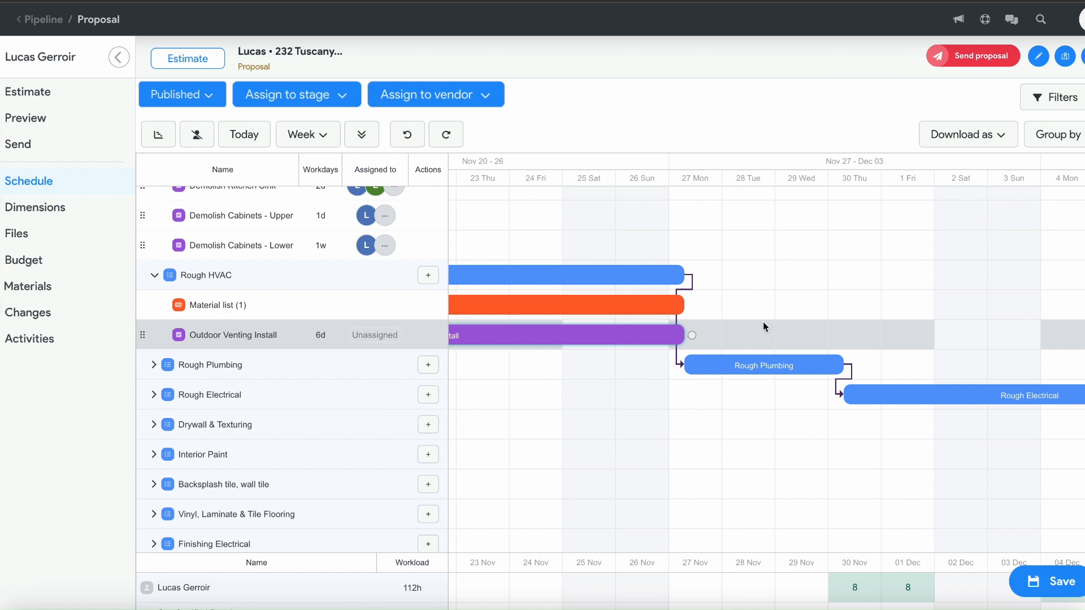
{"action": "left_click", "coordinate": [692, 288]}
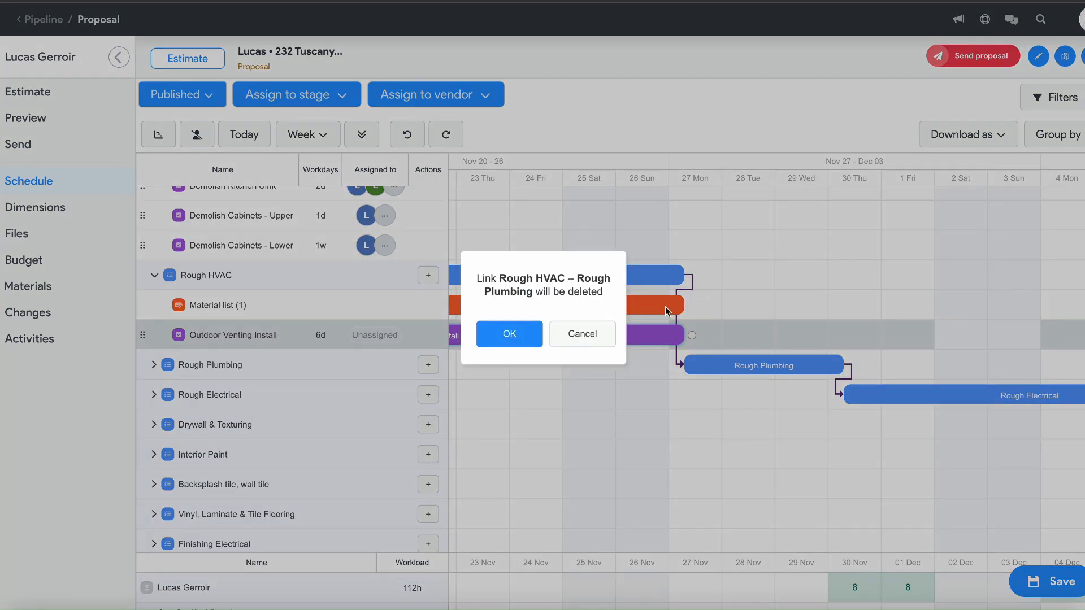
{"action": "left_click", "coordinate": [603, 335]}
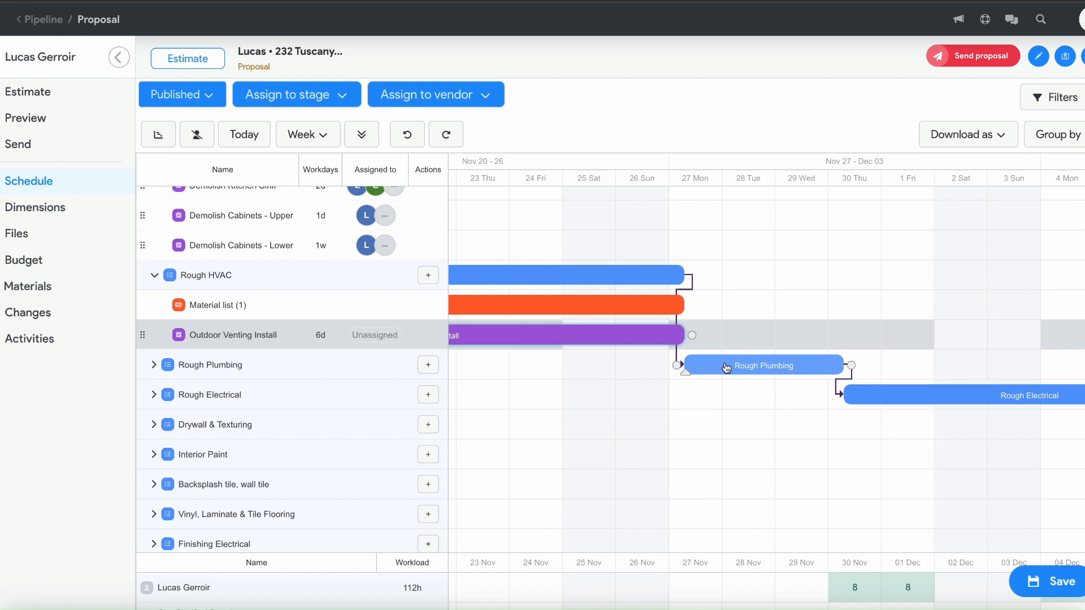
Add a start-to-start link between the Rough Plumbing and Rough Electrical stages, and delete it again
{"action": "left_click_drag", "start_coordinate": [677, 365], "coordinate": [840, 397]}
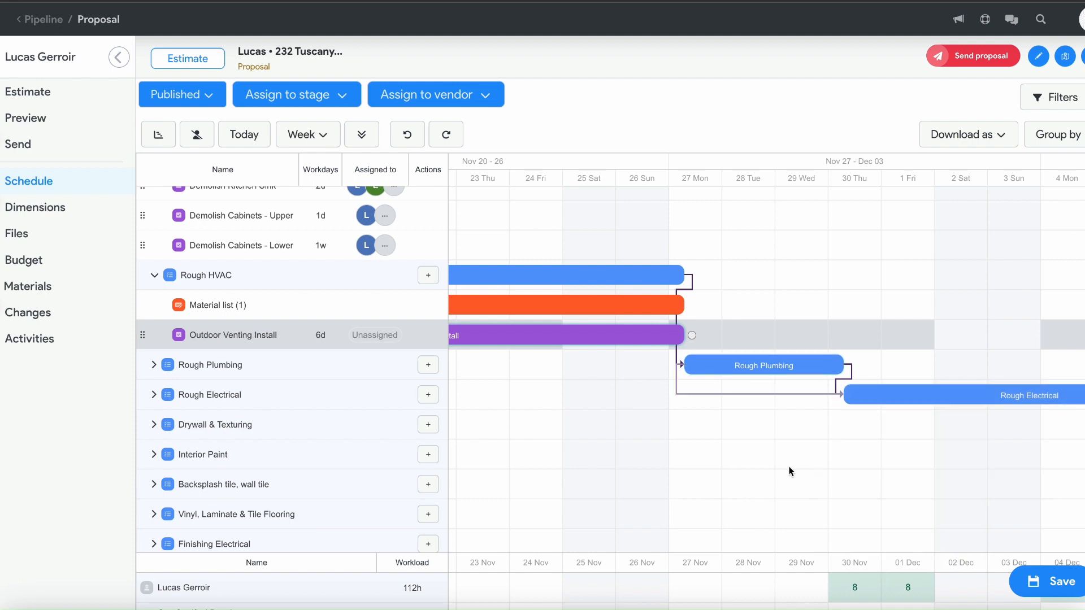
{"action": "double_click", "coordinate": [738, 392]}
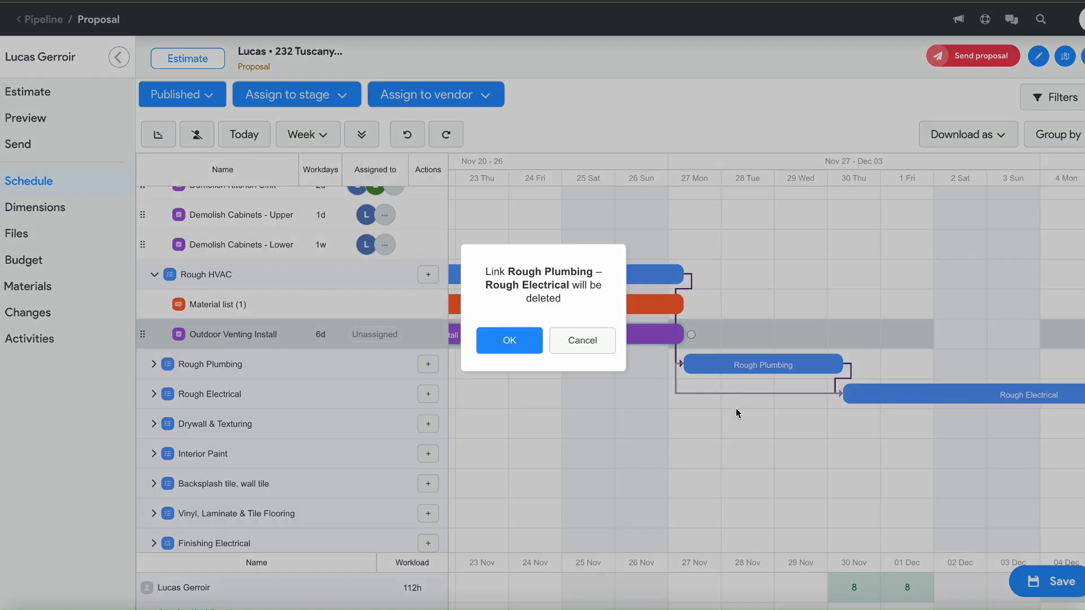
{"action": "left_click", "coordinate": [510, 339]}
Extend the end of the Rough HVAC stage on the timeline to 2023-11-29
{"action": "scroll", "coordinate": [964, 291], "scroll_direction": "left", "scroll_amount": 4}
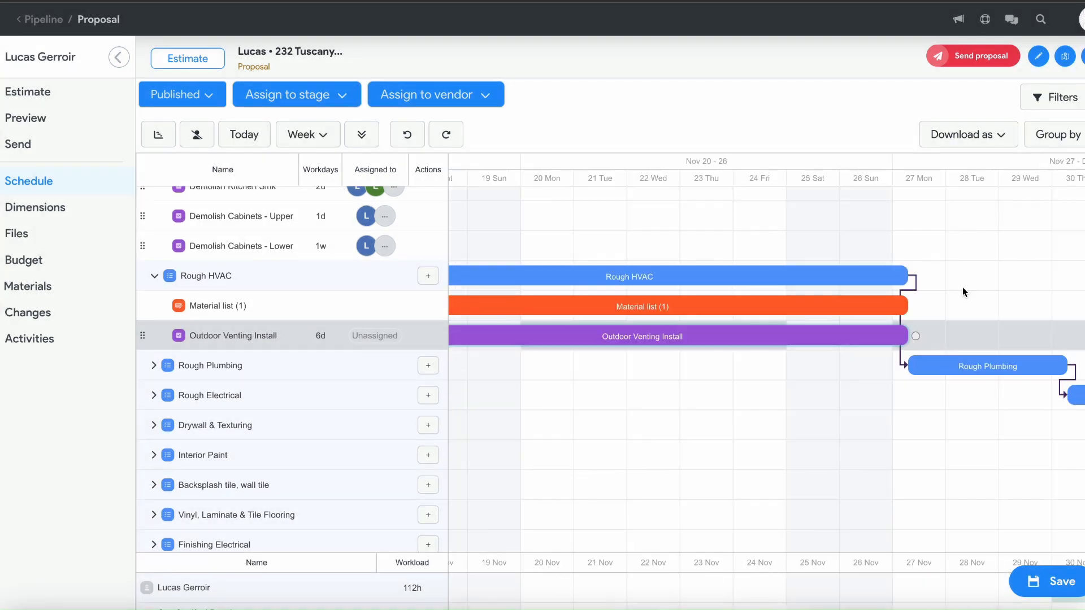
{"action": "left_click", "coordinate": [869, 308]}
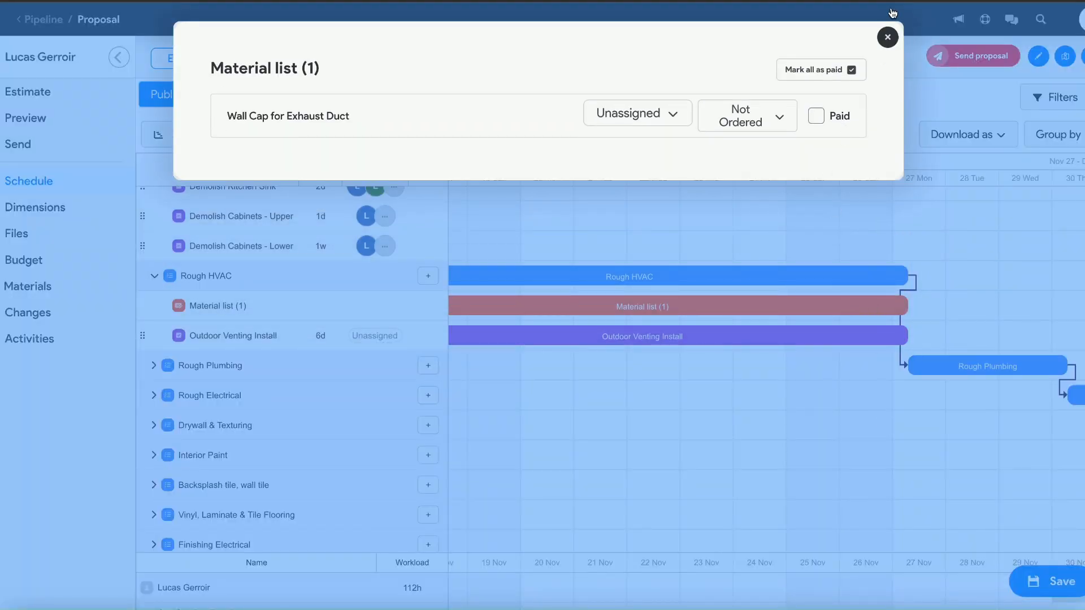
{"action": "left_click", "coordinate": [887, 36]}
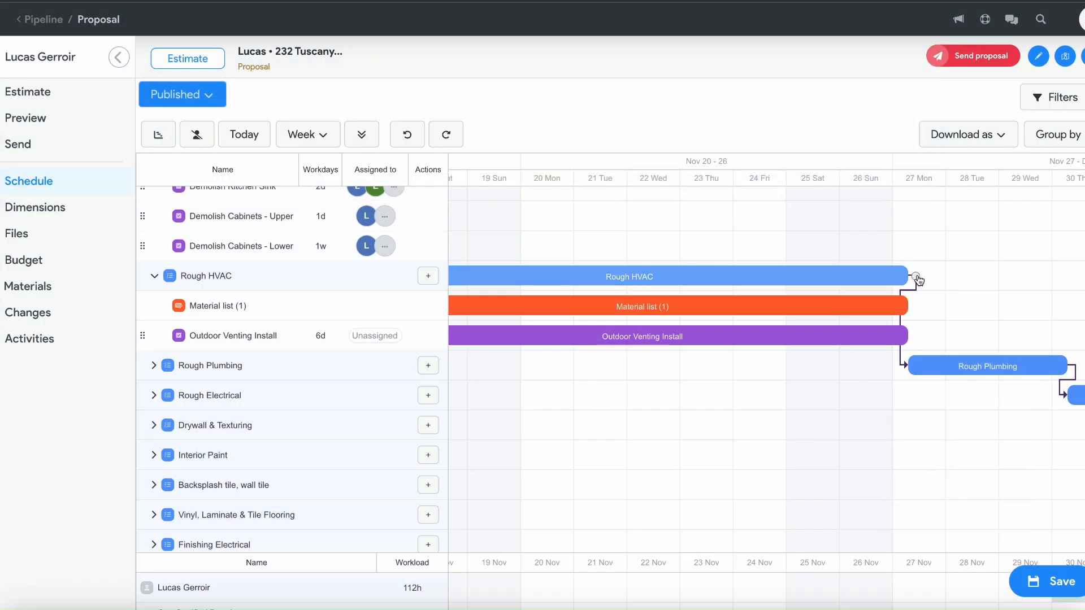
{"action": "left_click_drag", "start_coordinate": [908, 277], "coordinate": [1000, 278]}
{"action": "mouse_move", "coordinate": [779, 317]}
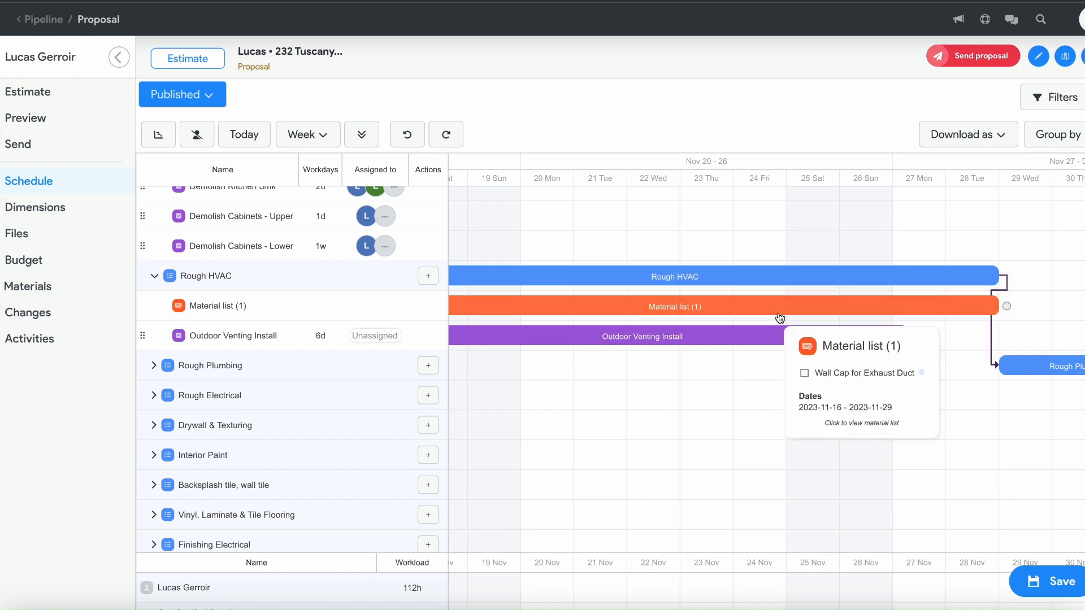
Shorten the Outdoor Venting Install task to 3 workdays and move its start to Monday, Nov 20
{"action": "scroll", "coordinate": [701, 425], "scroll_direction": "left", "scroll_amount": 1}
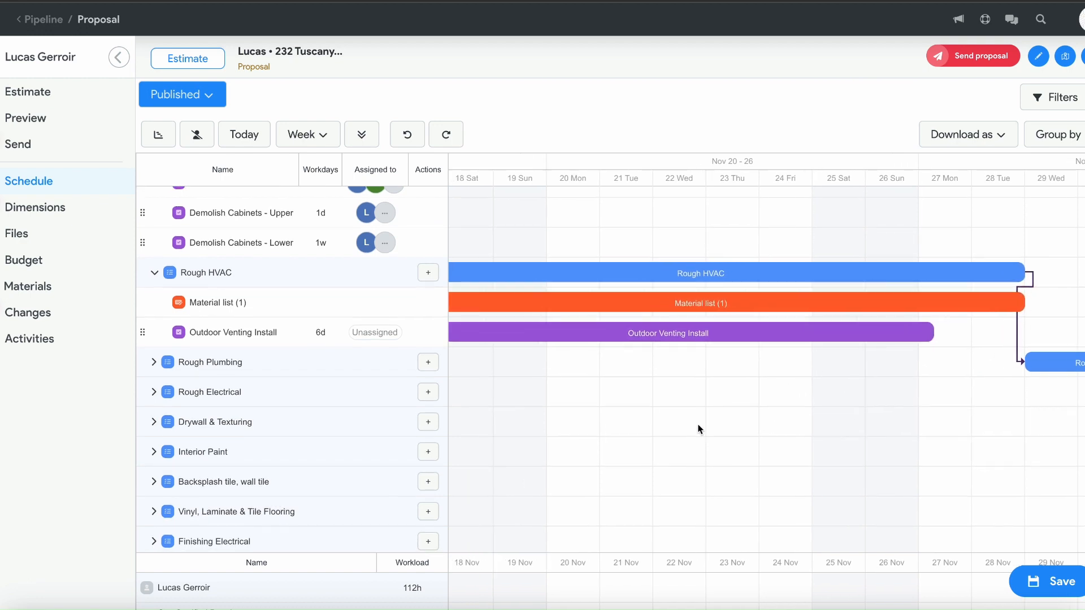
{"action": "mouse_move", "coordinate": [945, 332]}
{"action": "left_click_drag", "start_coordinate": [945, 332], "coordinate": [660, 334]}
{"action": "left_click_drag", "start_coordinate": [660, 395], "coordinate": [883, 393]}
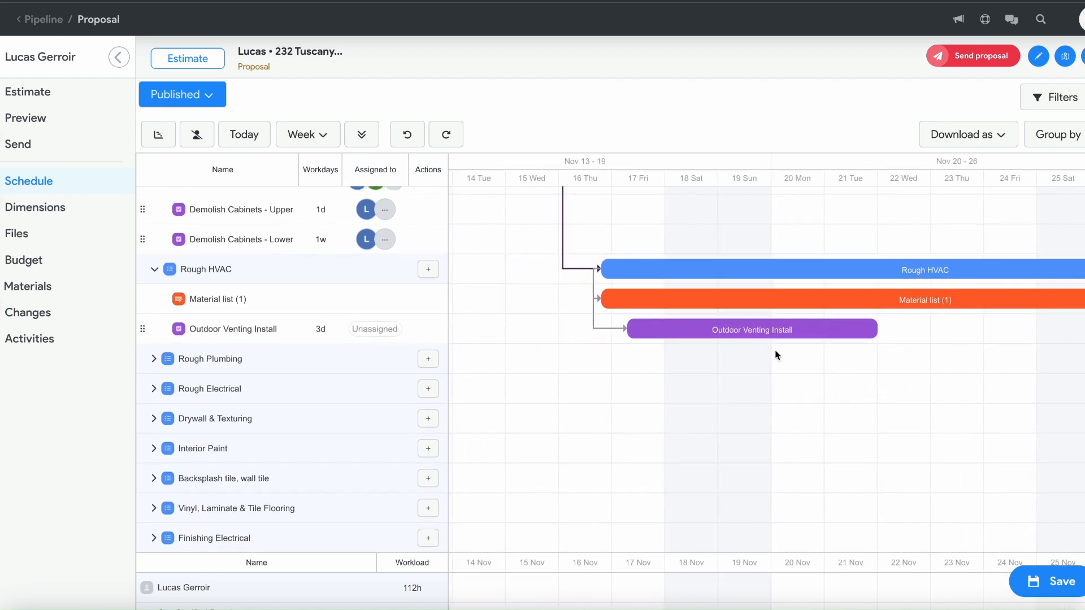
{"action": "left_click_drag", "start_coordinate": [695, 331], "coordinate": [839, 341]}
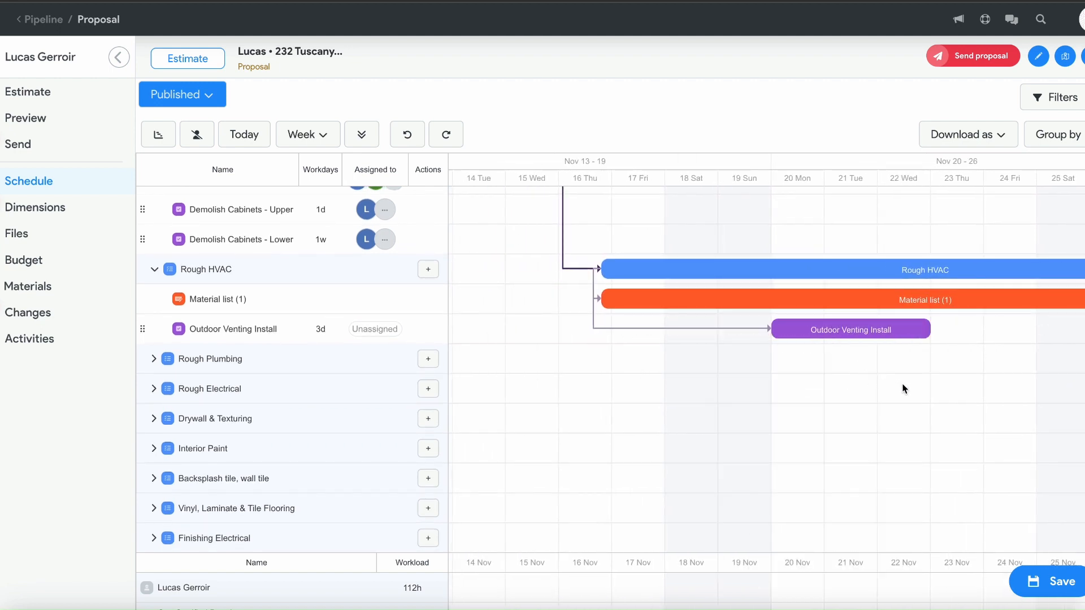
{"action": "left_click_drag", "start_coordinate": [902, 387], "coordinate": [758, 373]}
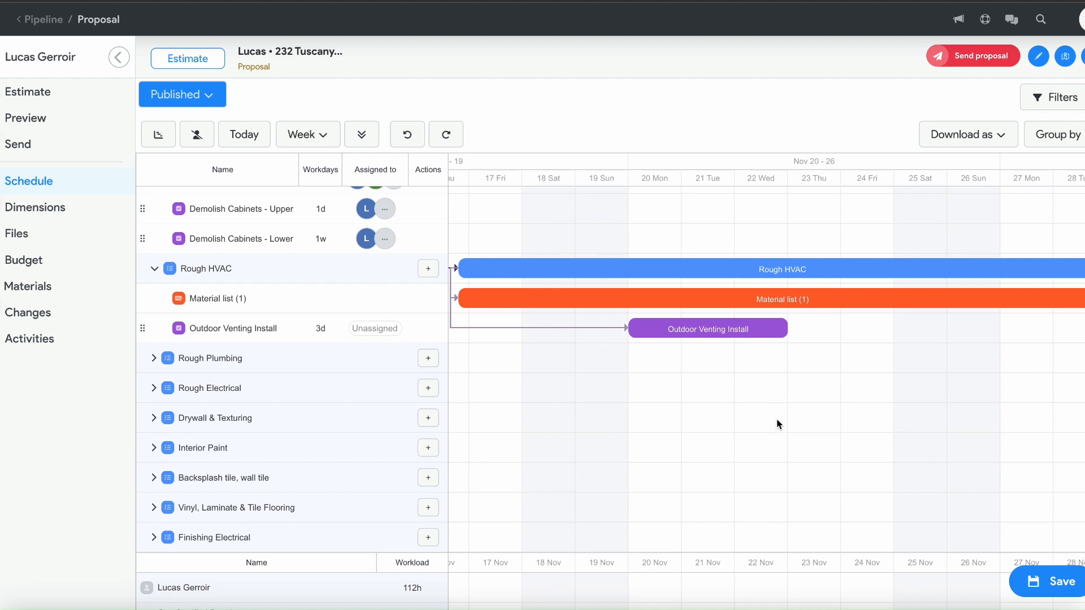
{"action": "scroll", "coordinate": [858, 405], "scroll_direction": "right", "scroll_amount": 2}
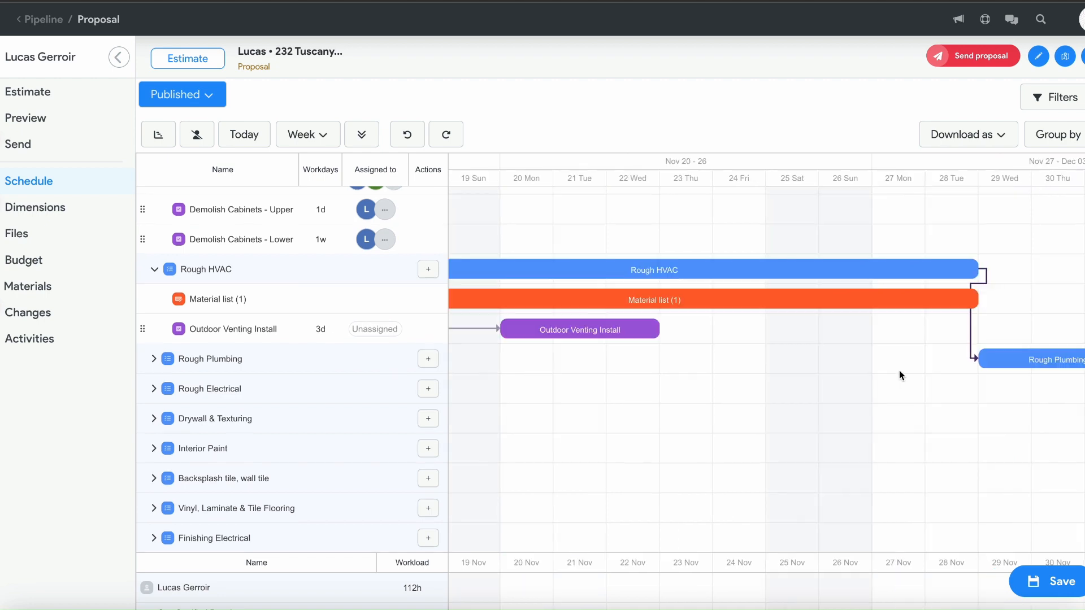
{"action": "mouse_move", "coordinate": [688, 273]}
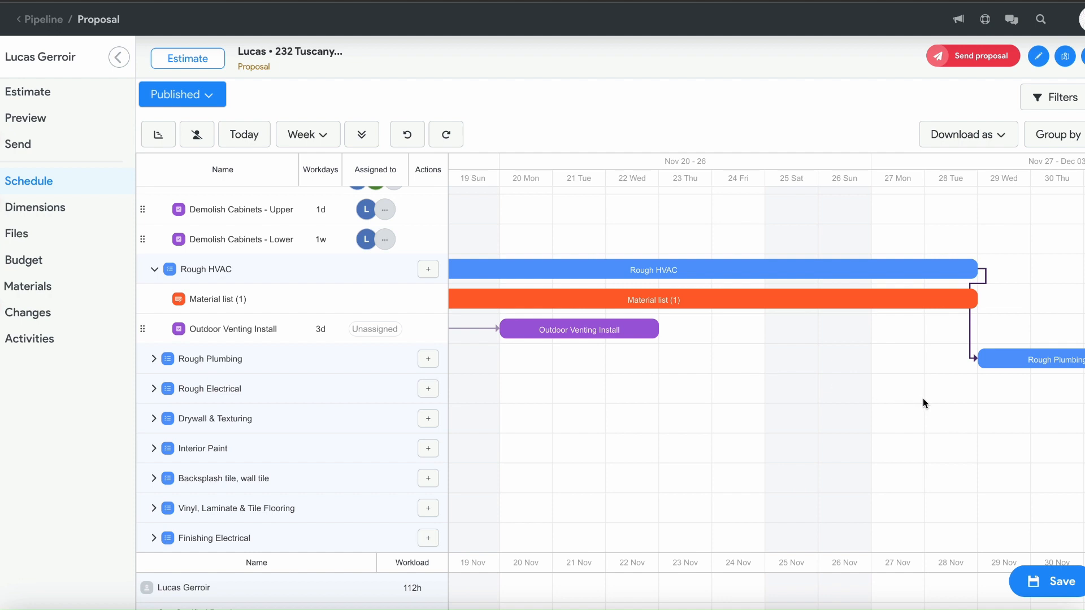
Enlarge the workload time sheet and assign the Outdoor Venting Install task to CostCertified Developer
{"action": "left_click_drag", "start_coordinate": [944, 416], "coordinate": [720, 446]}
{"action": "left_click_drag", "start_coordinate": [524, 553], "coordinate": [529, 423]}
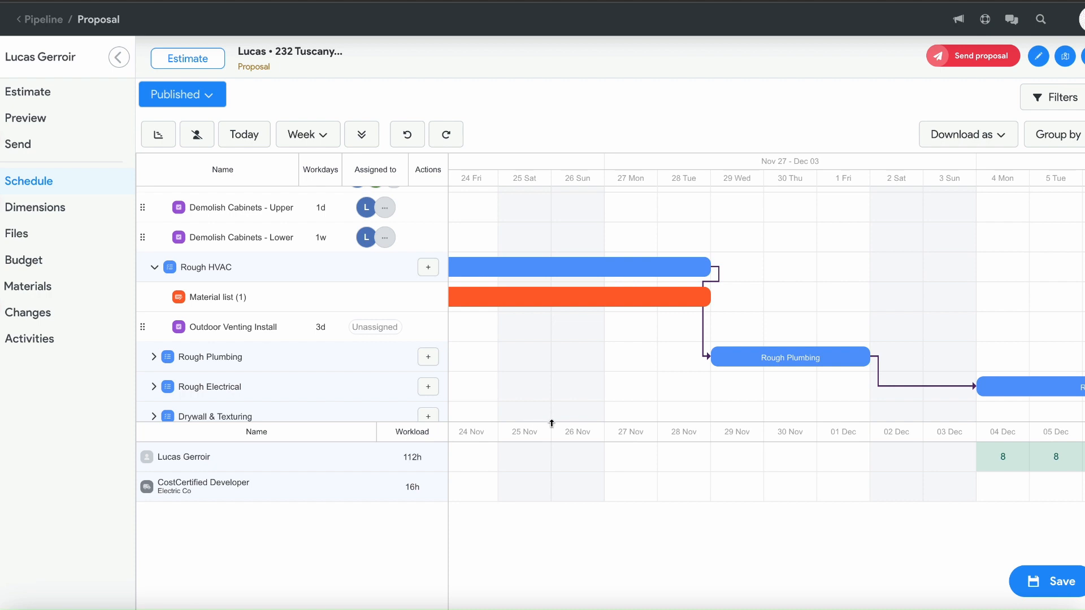
{"action": "left_click", "coordinate": [375, 326]}
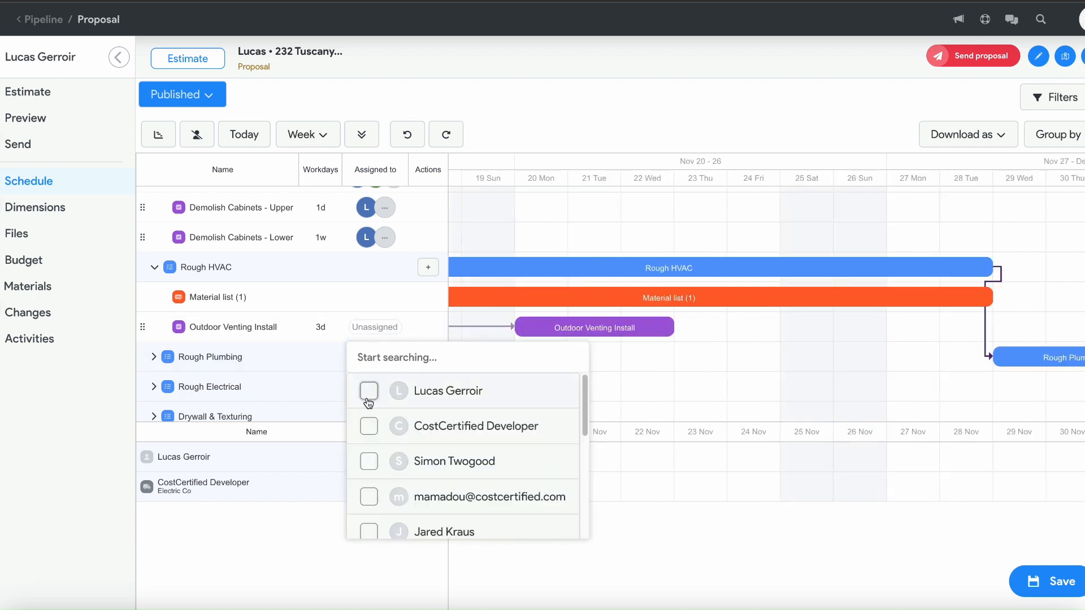
{"action": "left_click", "coordinate": [368, 426]}
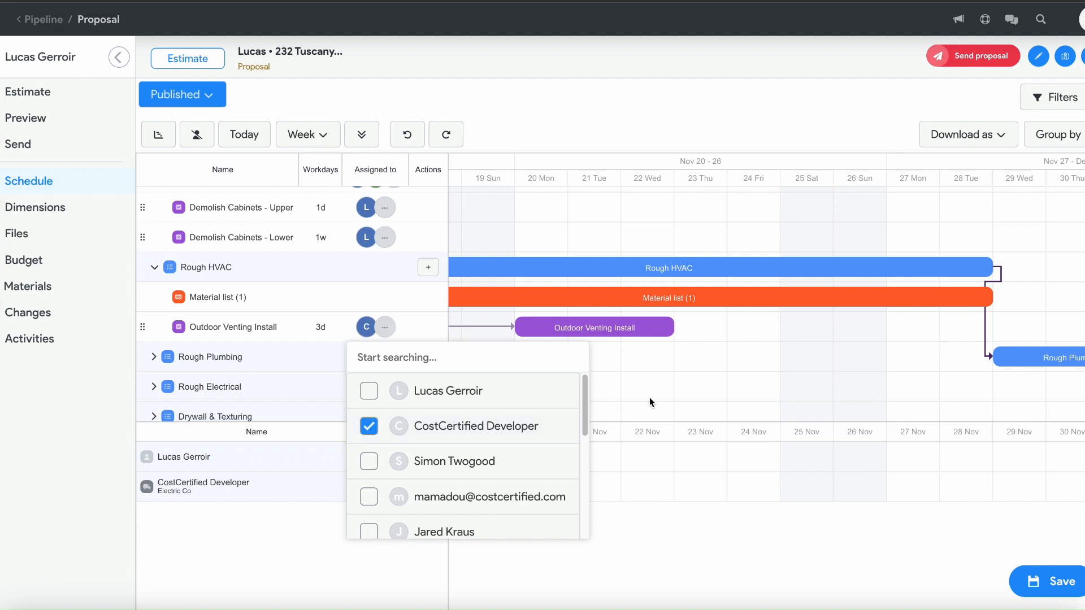
{"action": "left_click", "coordinate": [684, 370]}
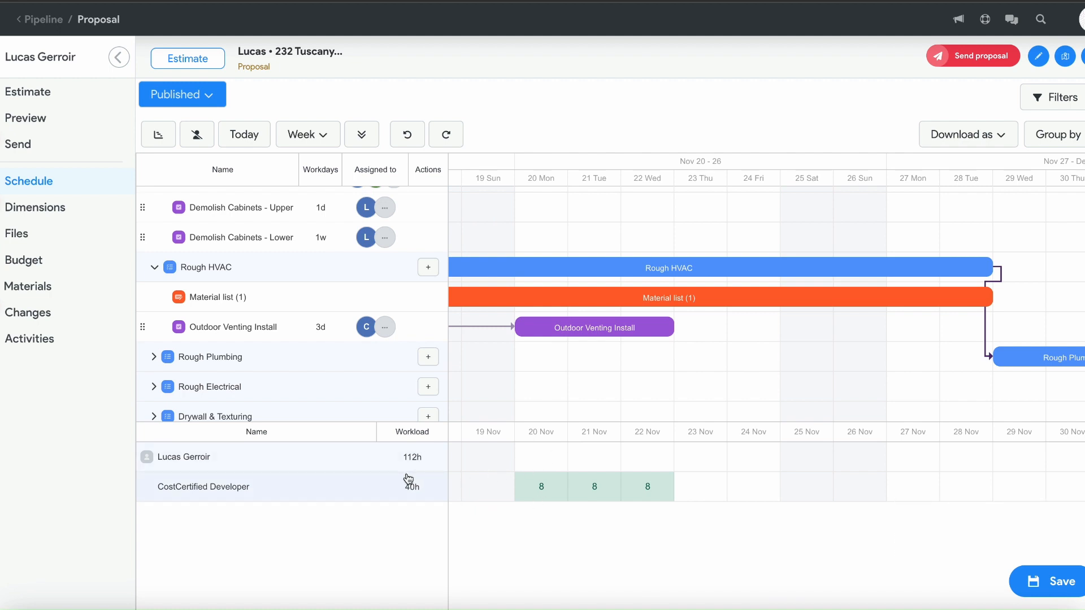
{"action": "left_click_drag", "start_coordinate": [560, 418], "coordinate": [739, 395]}
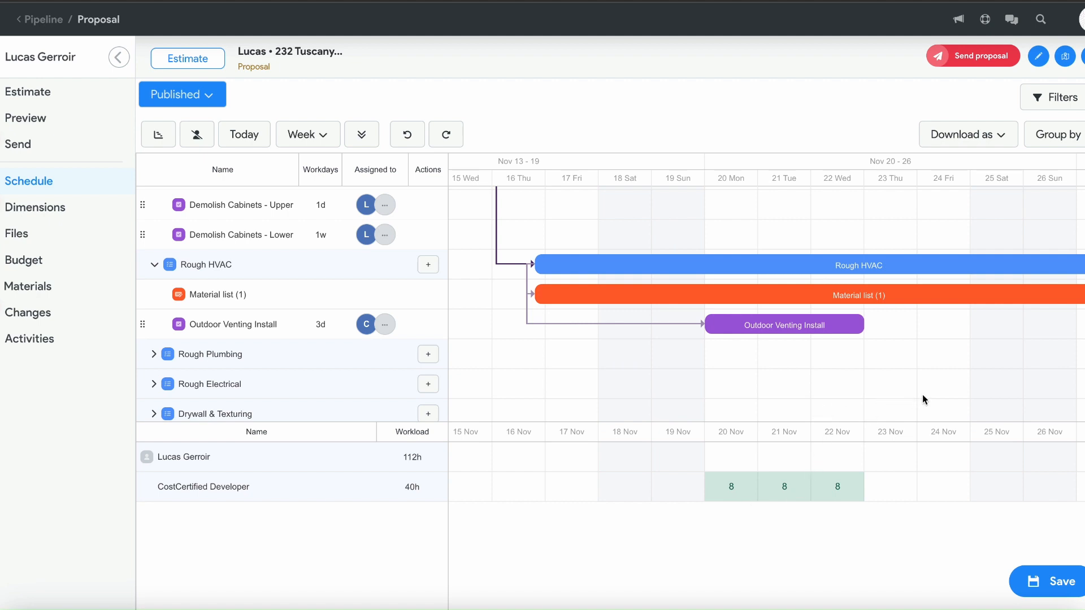
Expand all stages in the schedule to show their material lists and labor tasks
{"action": "left_click", "coordinate": [371, 139]}
{"action": "left_click", "coordinate": [372, 139]}
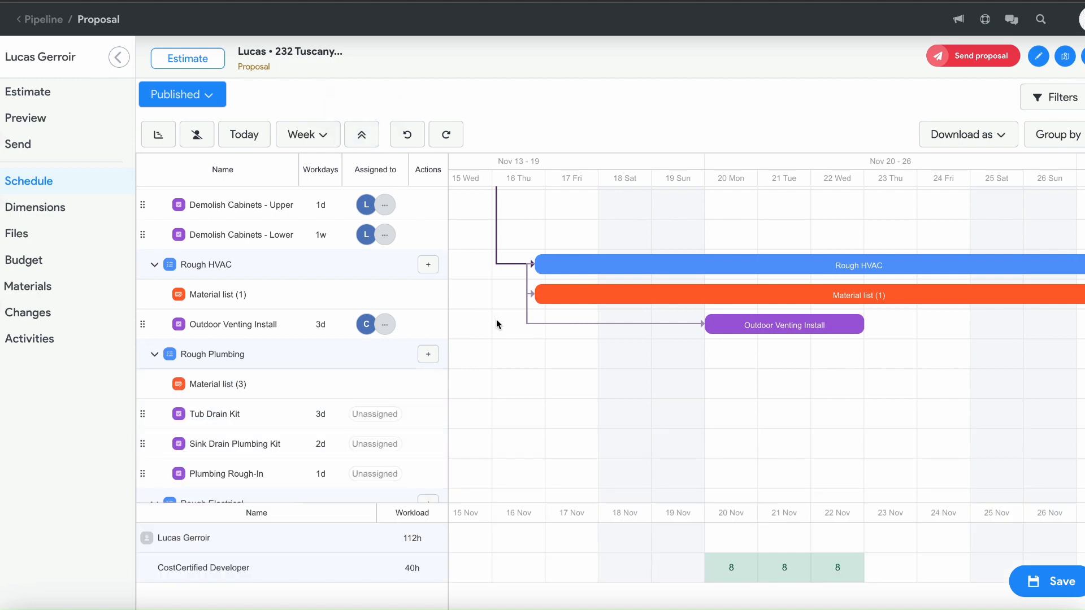
{"action": "scroll", "coordinate": [503, 338], "scroll_direction": "down", "scroll_amount": 6}
{"action": "scroll", "coordinate": [506, 339], "scroll_direction": "up", "scroll_amount": 9}
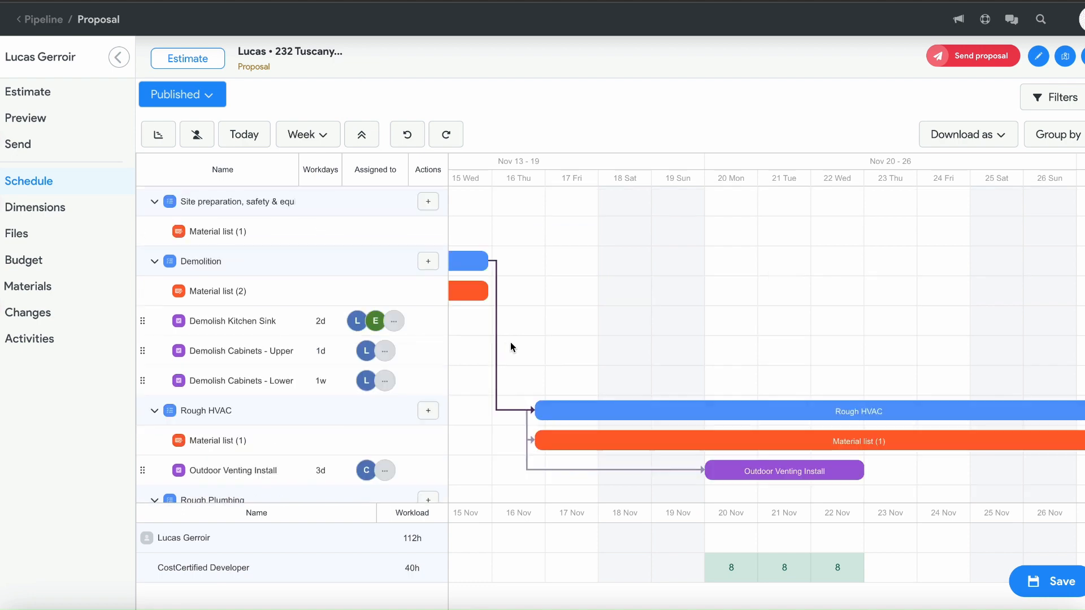
{"action": "scroll", "coordinate": [704, 328], "scroll_direction": "down", "scroll_amount": 5}
{"action": "mouse_move", "coordinate": [643, 262]}
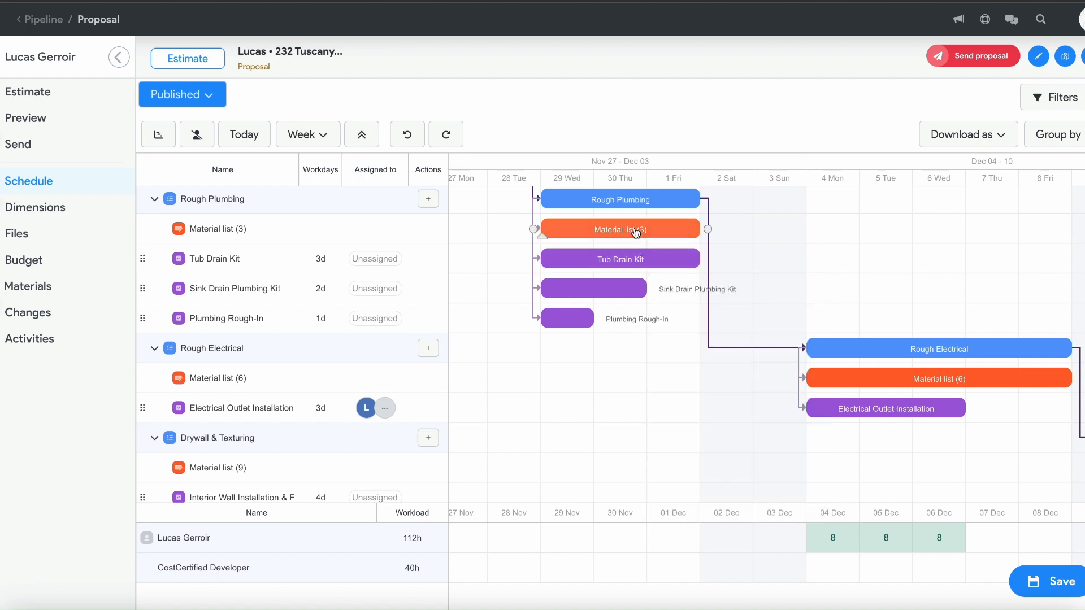
Set the Sink Drain Plumbing Kit to Ordered in the Rough Plumbing stage's material list, and close the list
{"action": "mouse_move", "coordinate": [636, 232]}
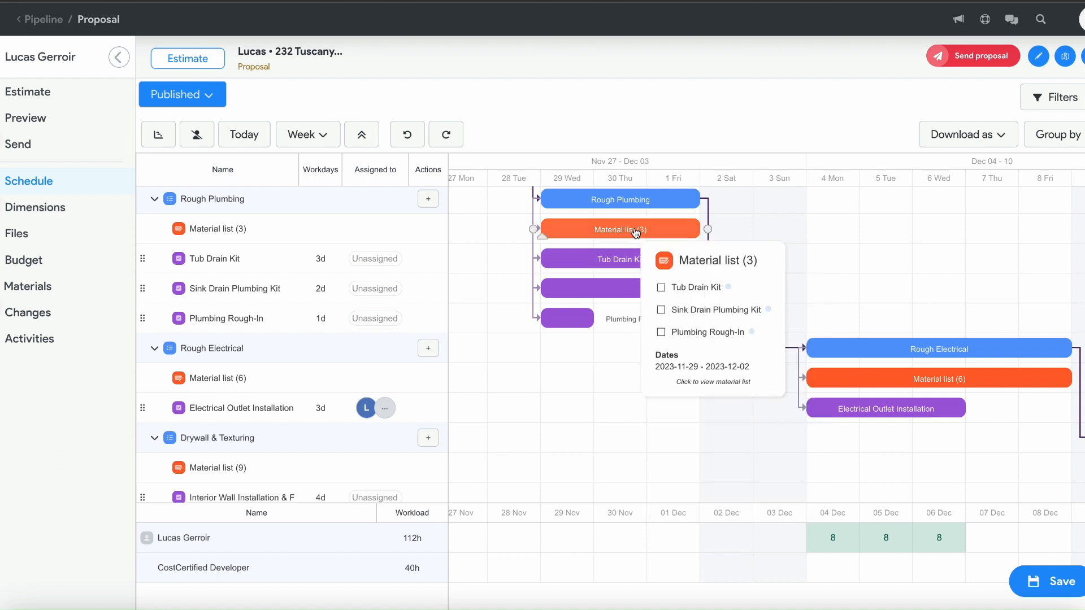
{"action": "left_click", "coordinate": [636, 231]}
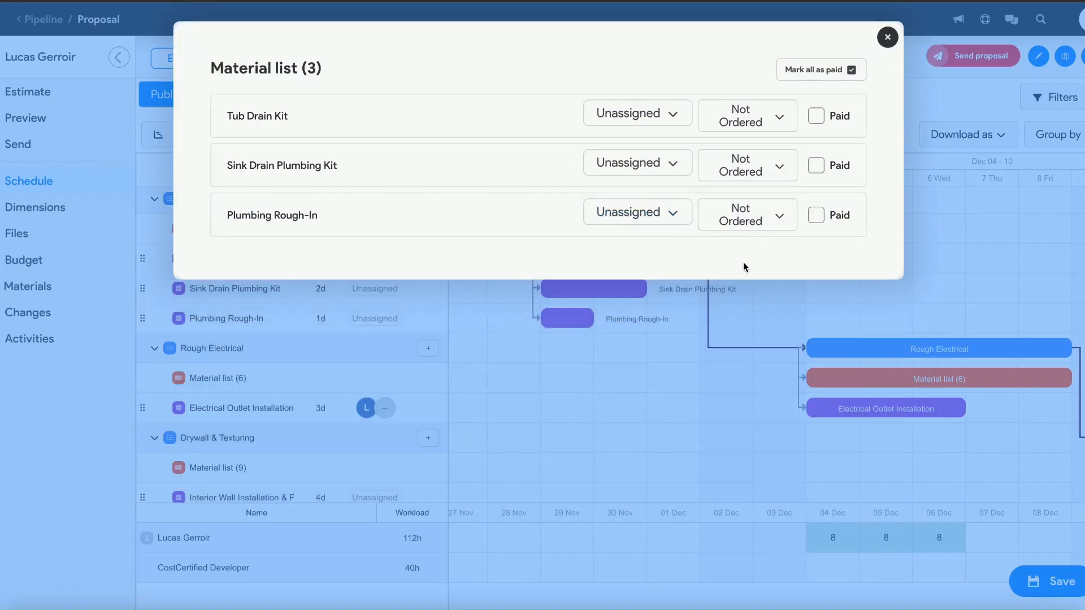
{"action": "left_click", "coordinate": [759, 205]}
{"action": "left_click", "coordinate": [761, 189]}
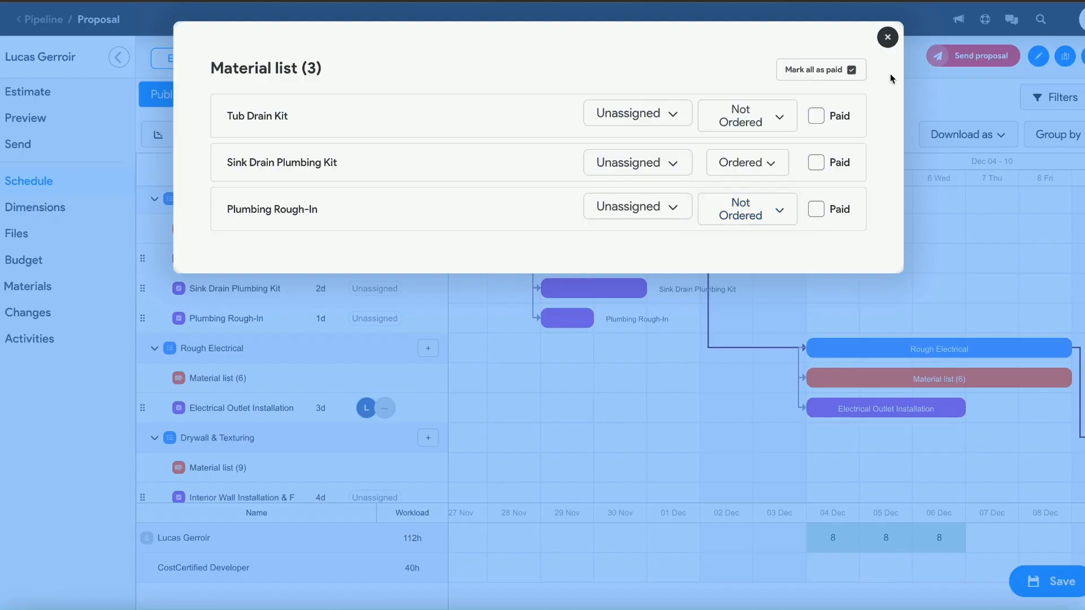
{"action": "left_click", "coordinate": [887, 37]}
Mark the Sink Drain Plumbing Kit as paid in the Rough Plumbing material list, and check it in the list's preview
{"action": "mouse_move", "coordinate": [668, 232]}
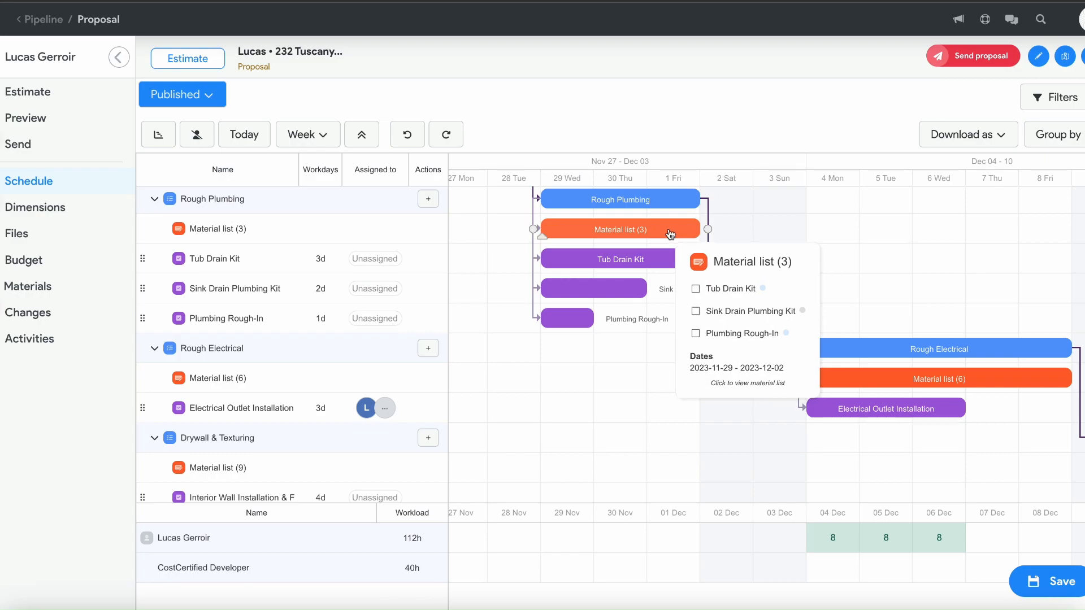
{"action": "left_click", "coordinate": [668, 232]}
{"action": "left_click", "coordinate": [815, 161]}
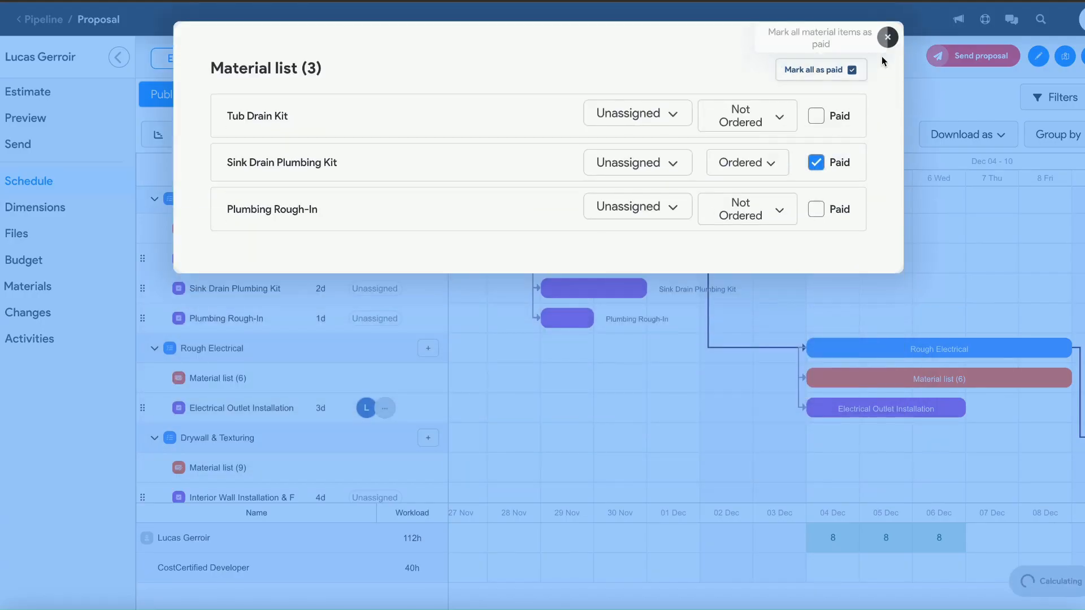
{"action": "left_click", "coordinate": [886, 38]}
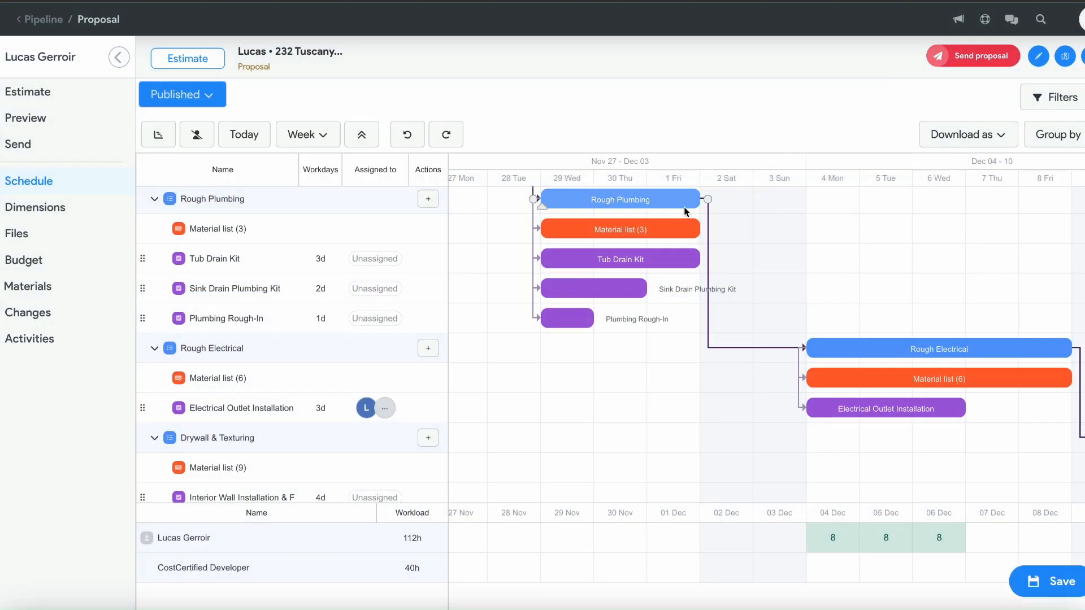
{"action": "mouse_move", "coordinate": [677, 233]}
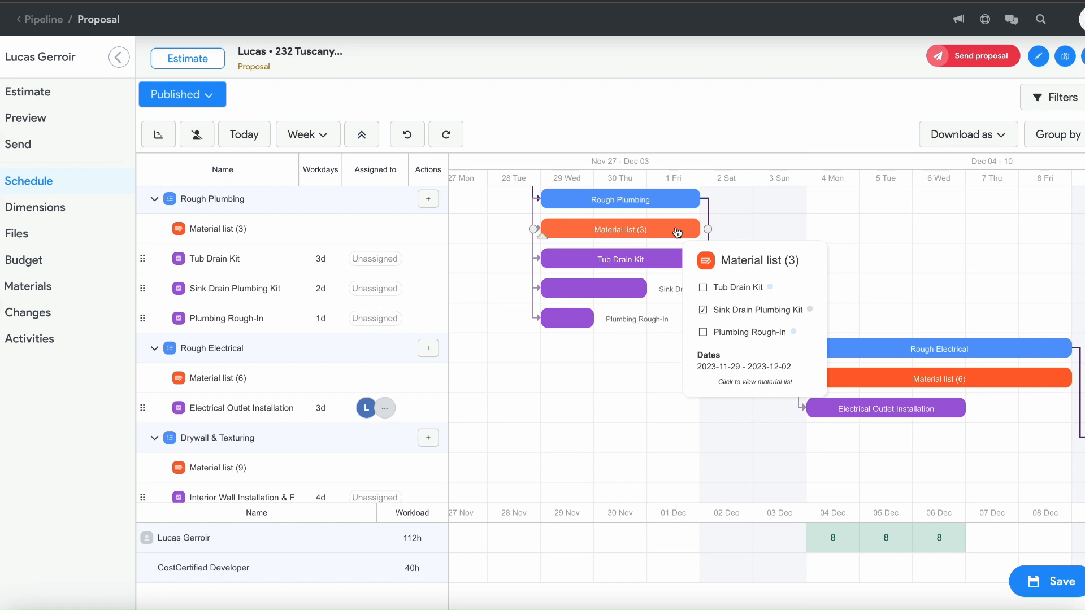
Lengthen the Rough Plumbing stage and shift it to run from Thursday, Nov 30 through Monday, Dec 4
{"action": "scroll", "coordinate": [695, 331], "scroll_direction": "right", "scroll_amount": 1}
{"action": "scroll", "coordinate": [695, 331], "scroll_direction": "up", "scroll_amount": 4}
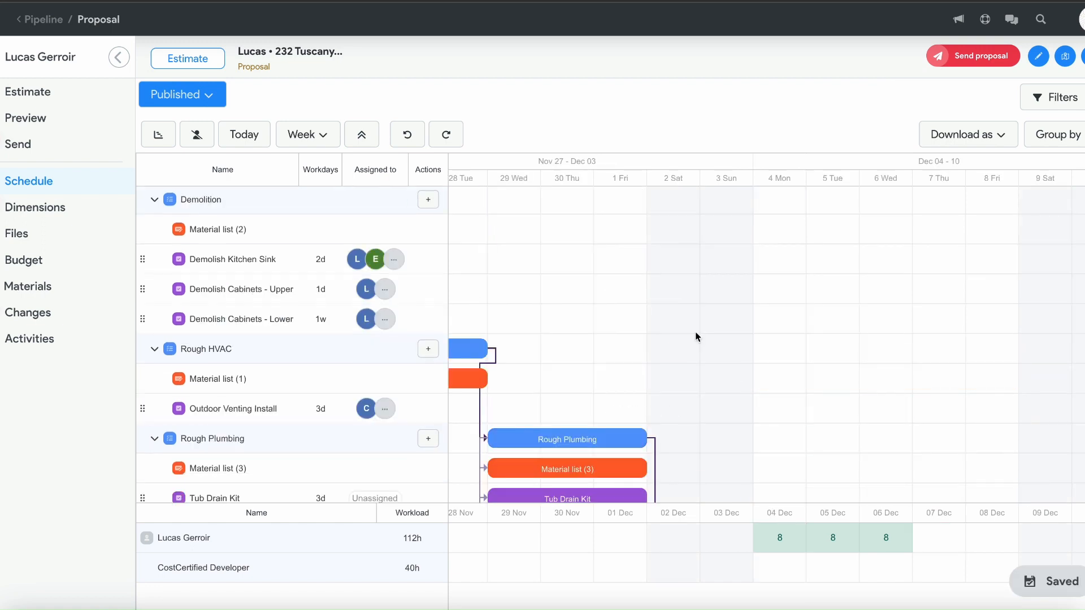
{"action": "scroll", "coordinate": [801, 368], "scroll_direction": "down", "scroll_amount": 4}
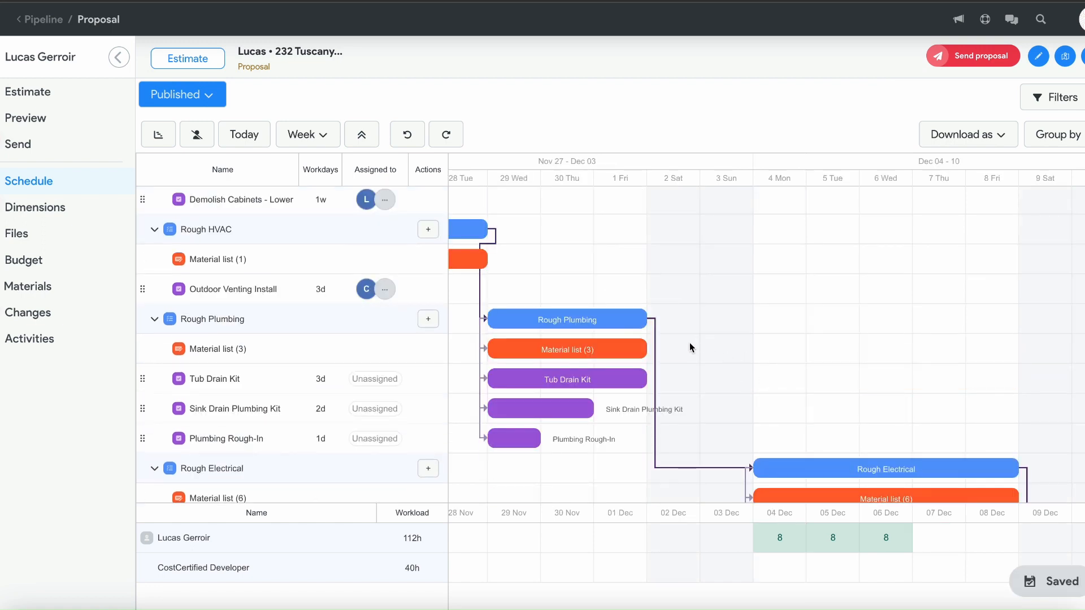
{"action": "mouse_move", "coordinate": [651, 319]}
{"action": "left_click_drag", "start_coordinate": [651, 319], "coordinate": [708, 319]}
{"action": "left_click_drag", "start_coordinate": [633, 320], "coordinate": [671, 320]}
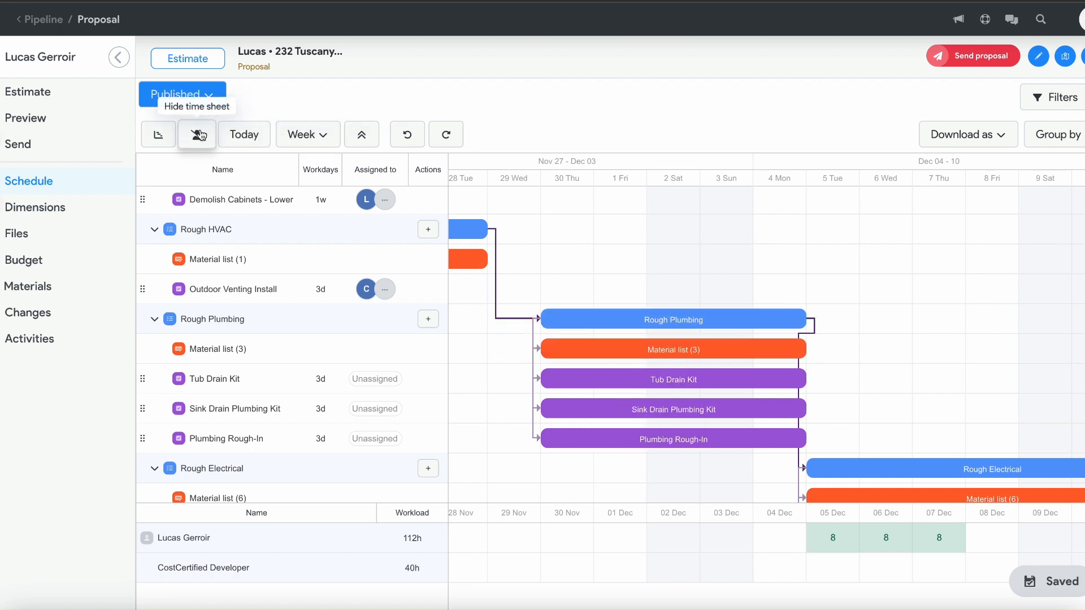
Hide the schedule's grid columns so only the timeline remains
{"action": "left_click", "coordinate": [167, 136]}
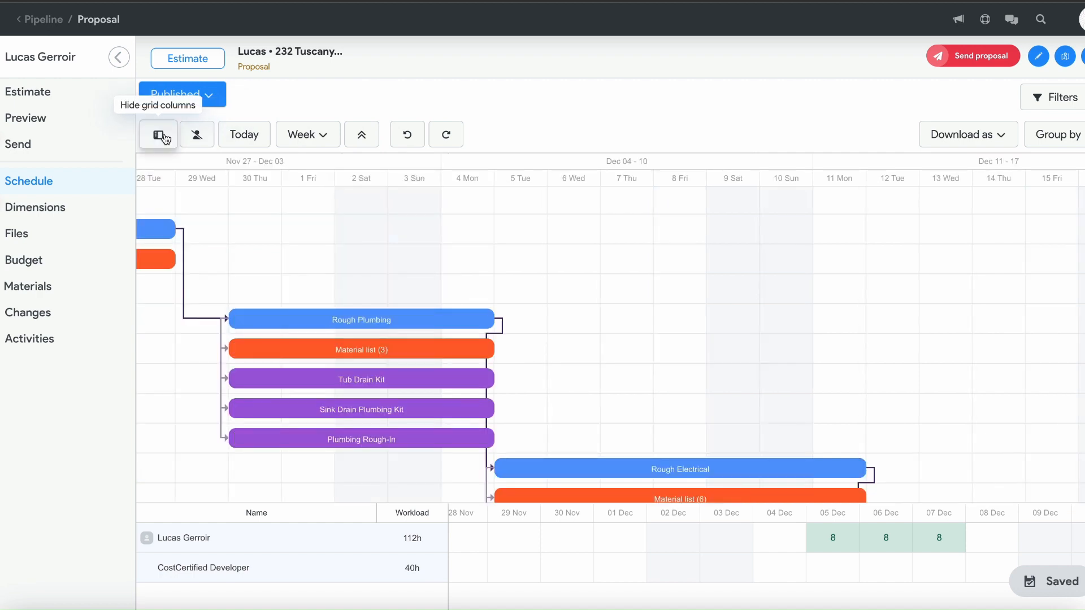
Look along the full-width timeline into mid-December, and display the schedule's grid columns again
{"action": "left_click", "coordinate": [165, 137]}
{"action": "left_click", "coordinate": [165, 137]}
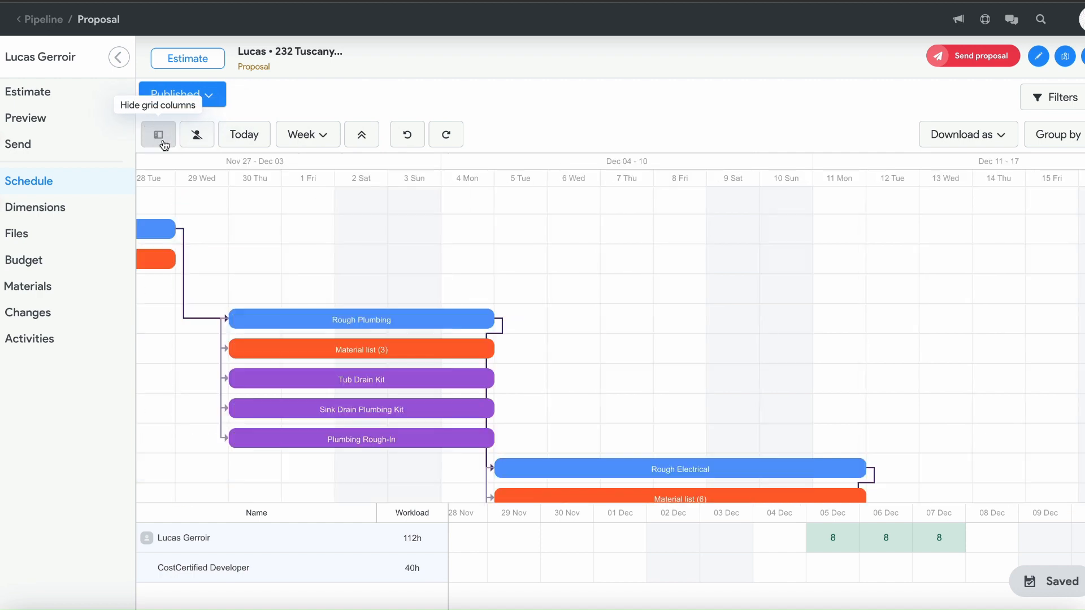
{"action": "left_click_drag", "start_coordinate": [493, 272], "coordinate": [360, 257]}
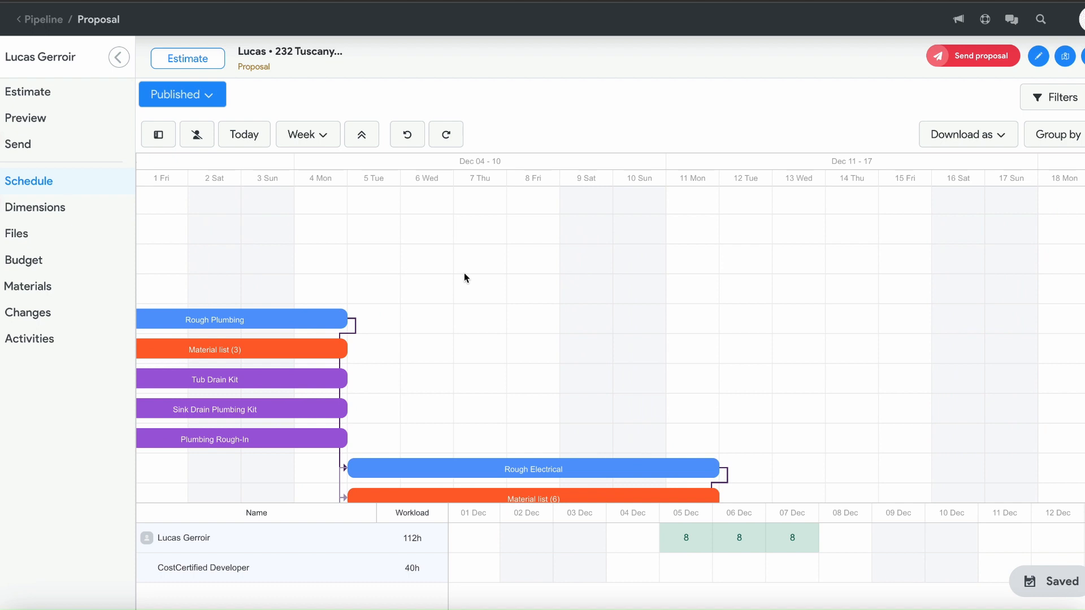
{"action": "left_click", "coordinate": [159, 136]}
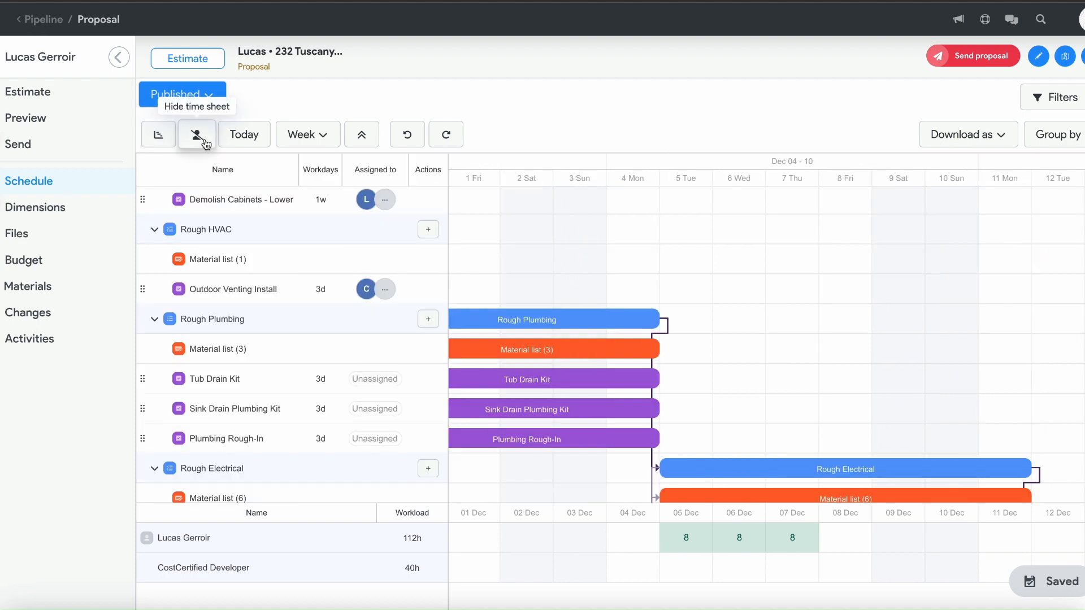
Hide the workload time sheet and display it again, and bring the timeline back to today
{"action": "left_click", "coordinate": [204, 140]}
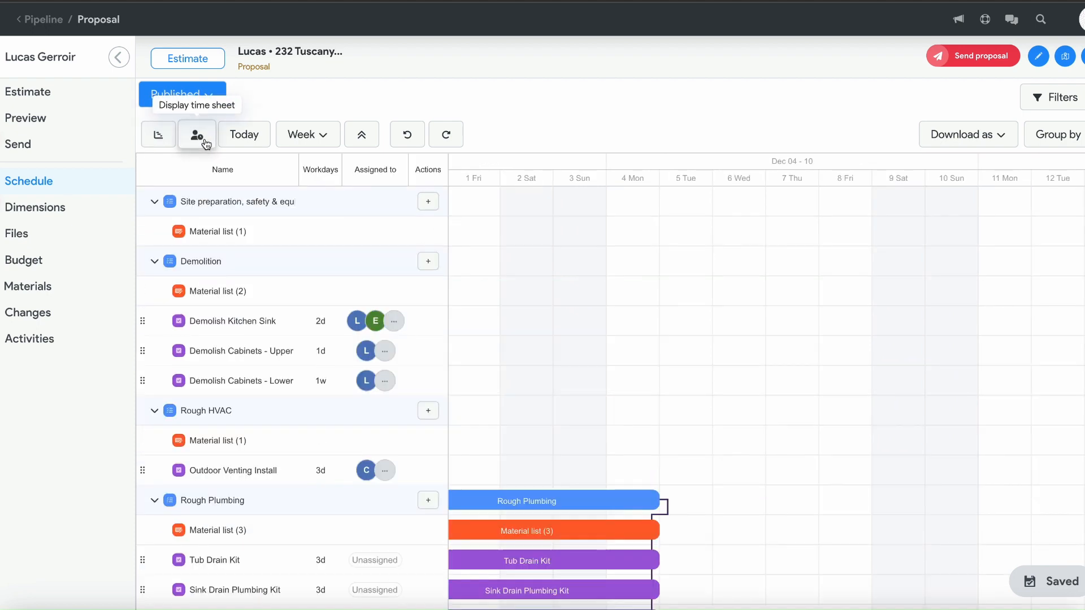
{"action": "left_click", "coordinate": [206, 143]}
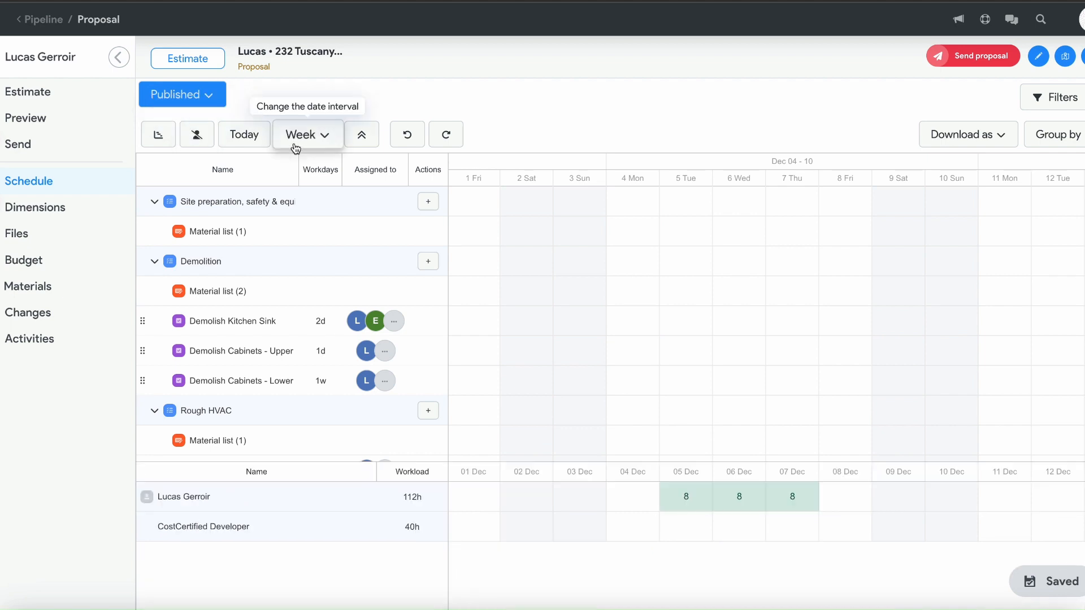
{"action": "left_click", "coordinate": [249, 136]}
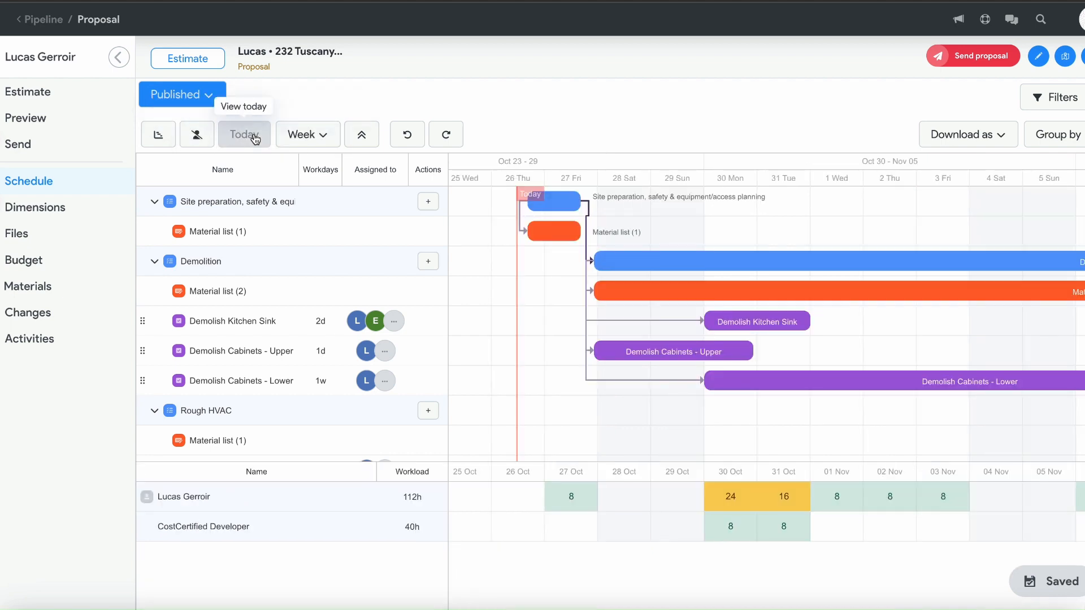
View the timeline at the Month and Quarter date intervals, and return it to Week
{"action": "left_click", "coordinate": [309, 141]}
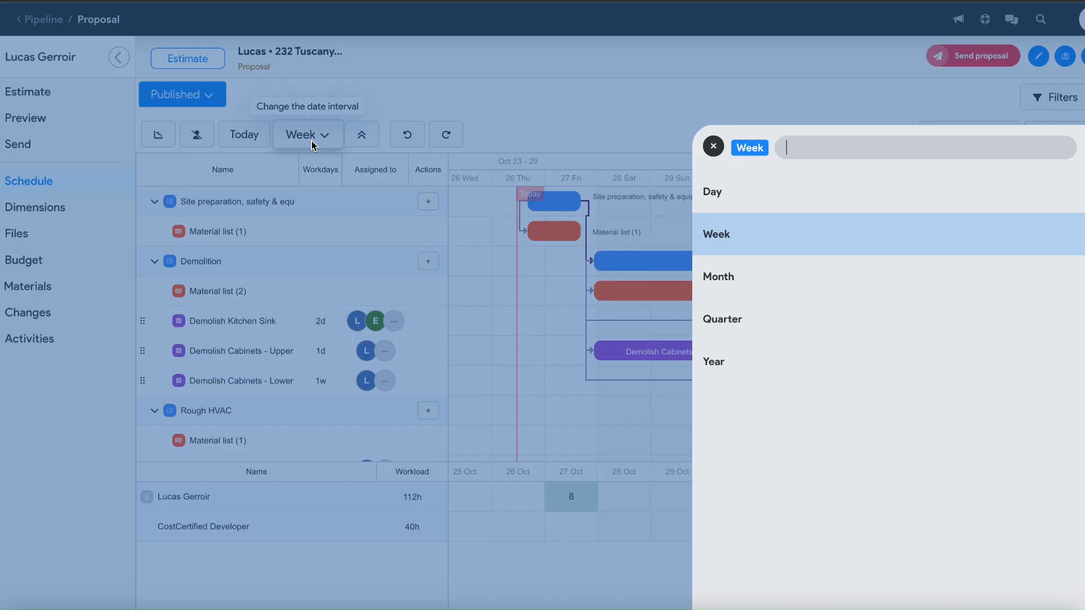
{"action": "left_click", "coordinate": [781, 269]}
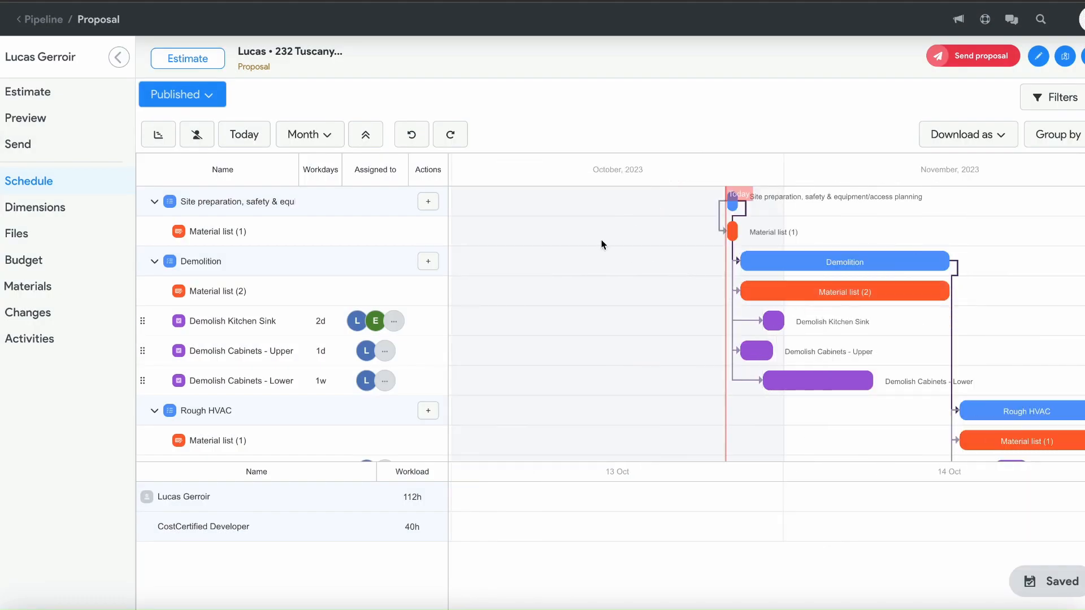
{"action": "left_click", "coordinate": [305, 134]}
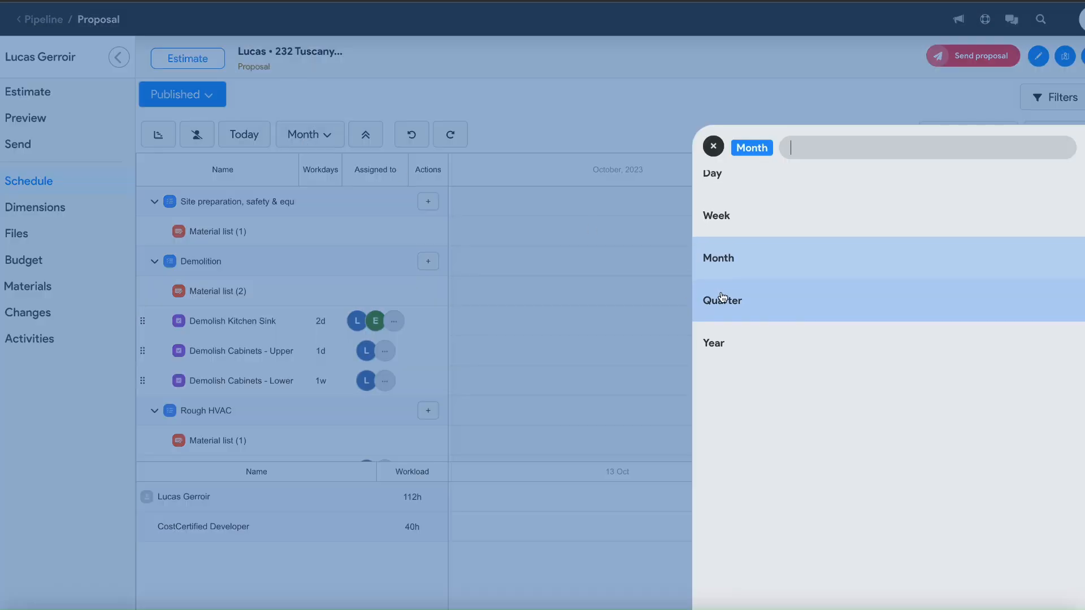
{"action": "left_click", "coordinate": [720, 304]}
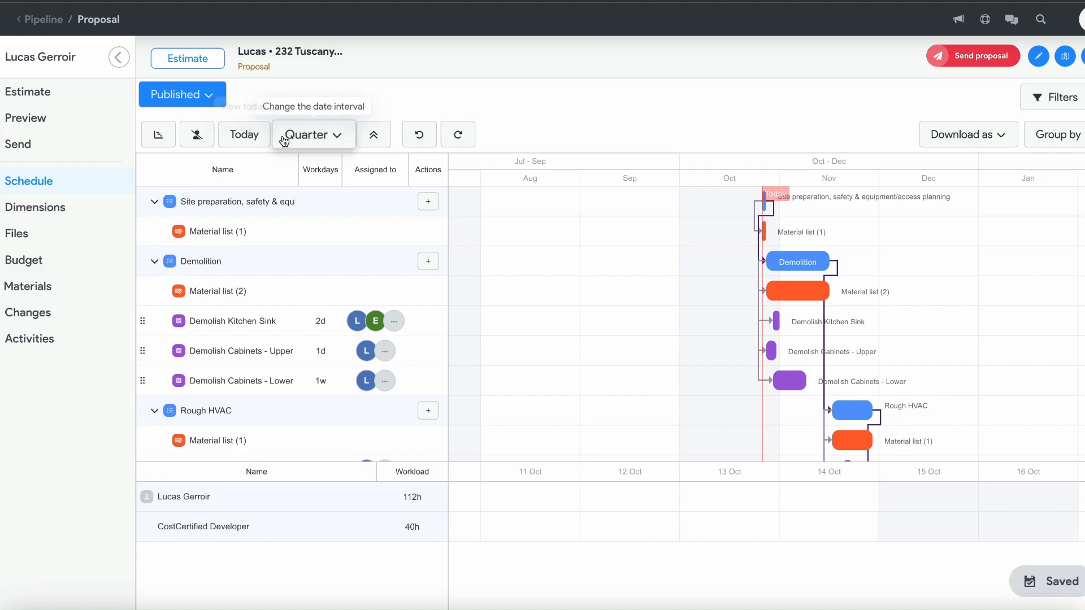
{"action": "left_click", "coordinate": [310, 134]}
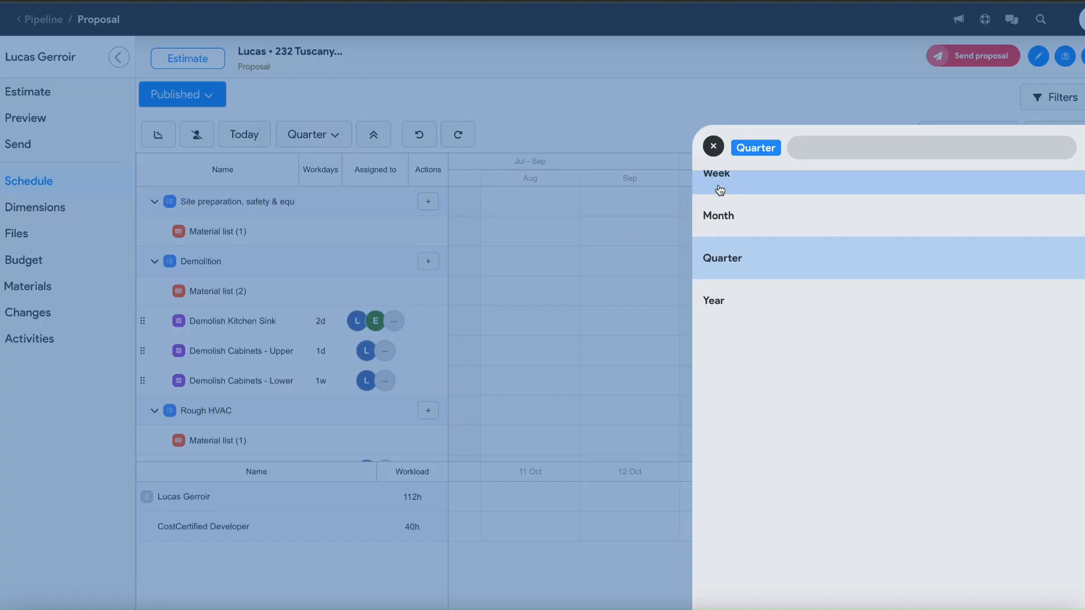
{"action": "left_click", "coordinate": [717, 188]}
View the timeline at the Day date interval, and restore the Week interval
{"action": "left_click", "coordinate": [315, 139]}
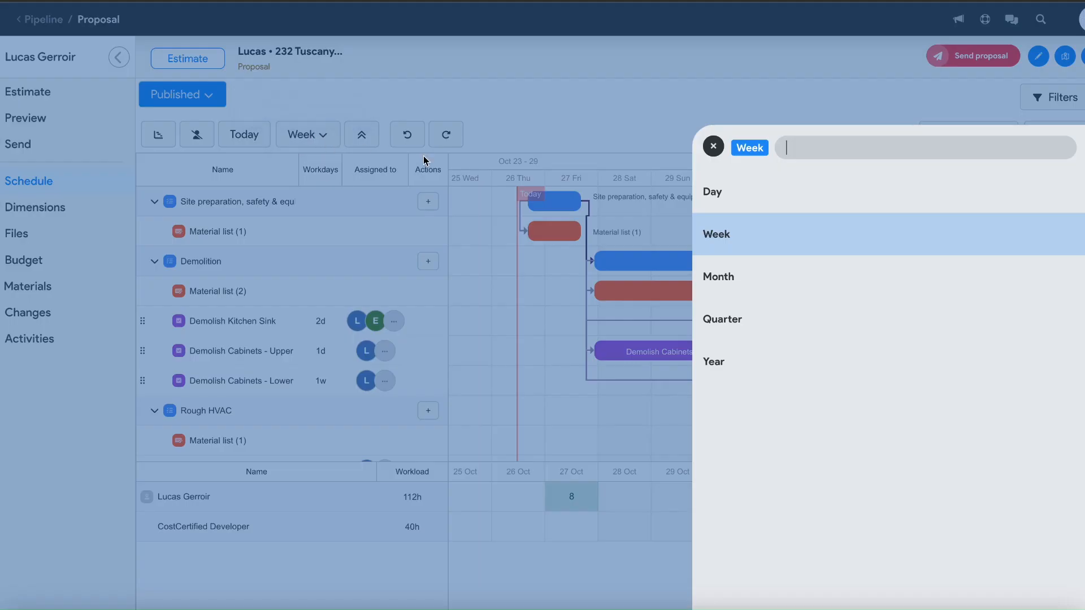
{"action": "left_click", "coordinate": [722, 190]}
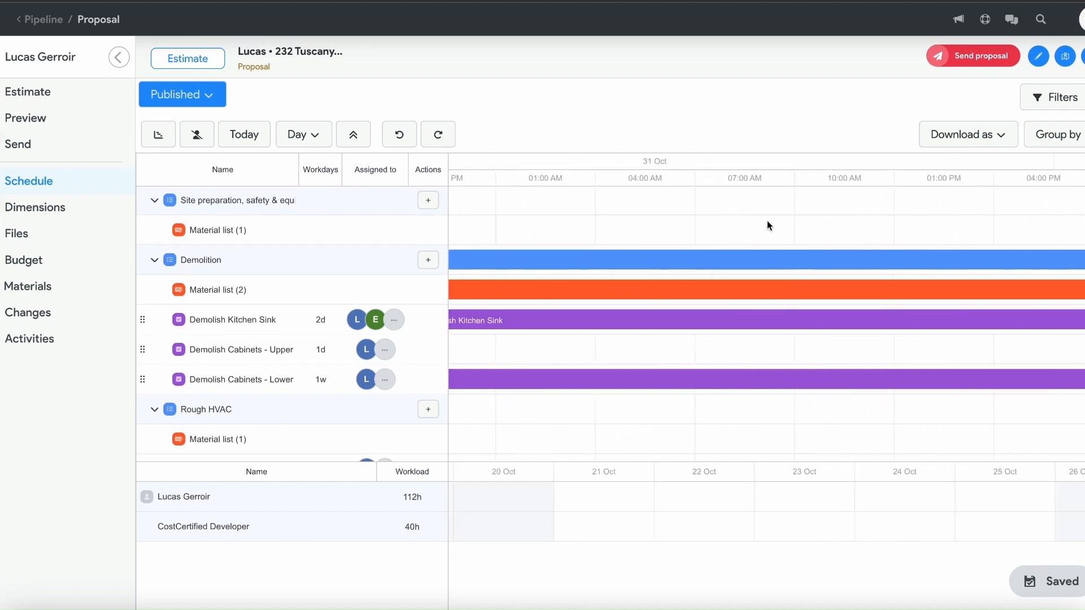
{"action": "left_click_drag", "start_coordinate": [767, 221], "coordinate": [616, 213]}
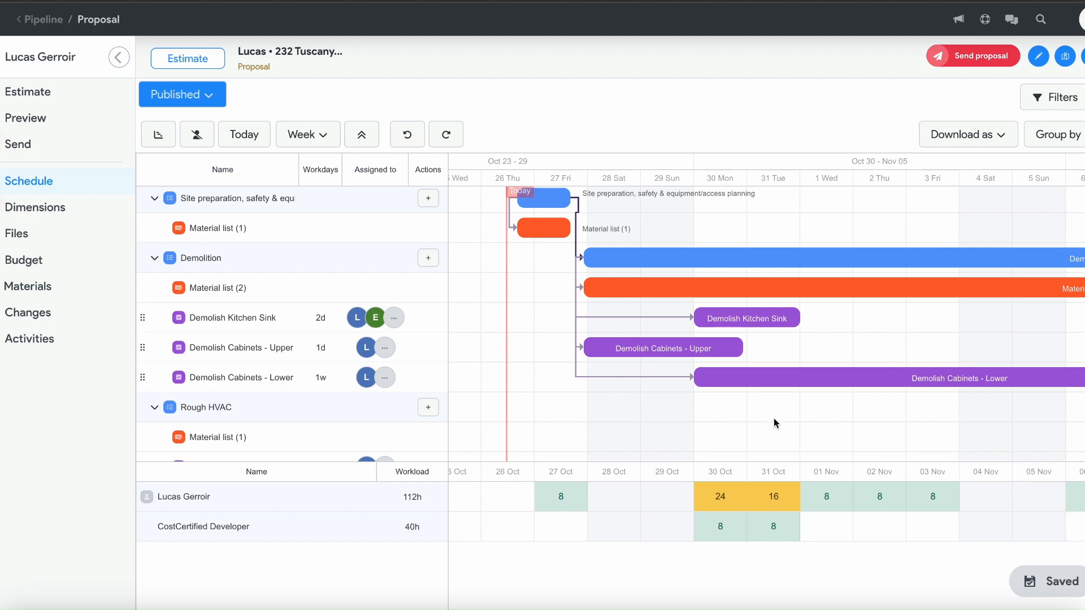
Group the schedule's tasks by Priority
{"action": "mouse_move", "coordinate": [884, 297]}
{"action": "left_click", "coordinate": [1051, 98]}
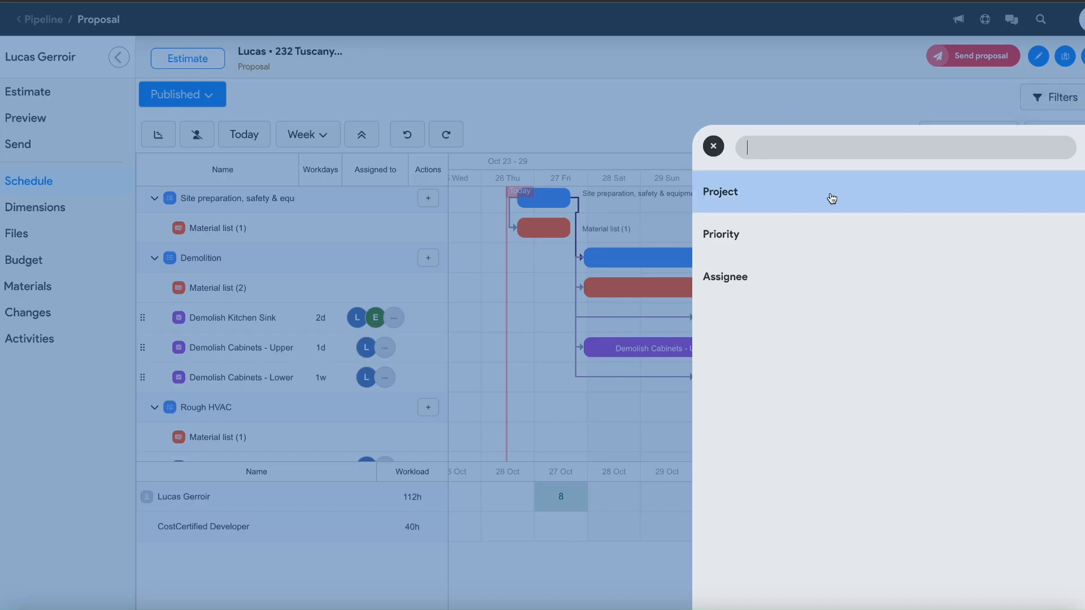
{"action": "left_click", "coordinate": [831, 230]}
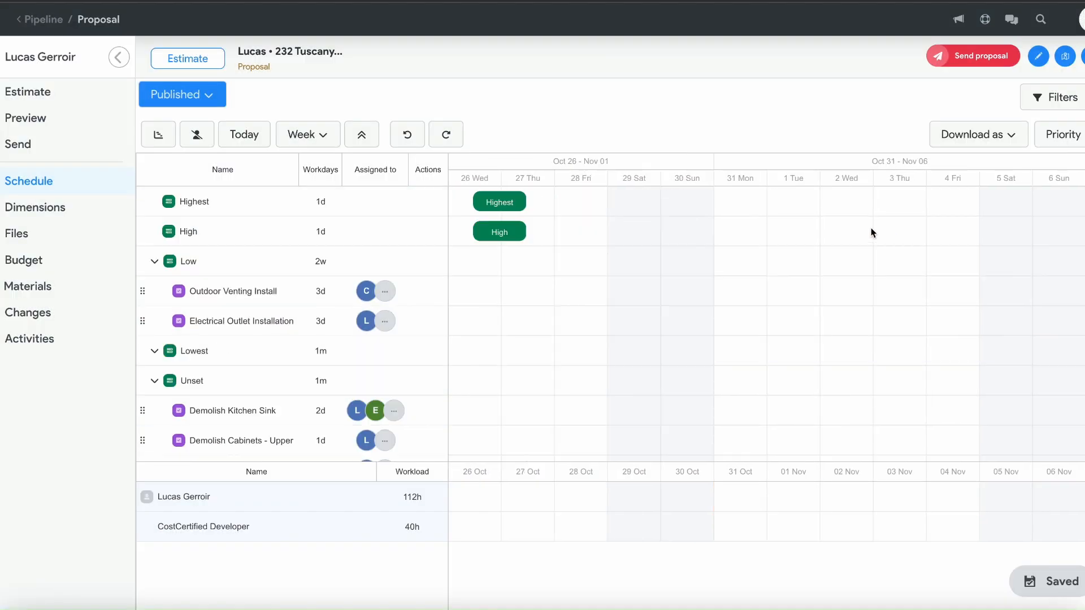
Review the tasks grouped by Assignee with the None group collapsed, and restore the grouping by Project
{"action": "left_click", "coordinate": [1063, 135]}
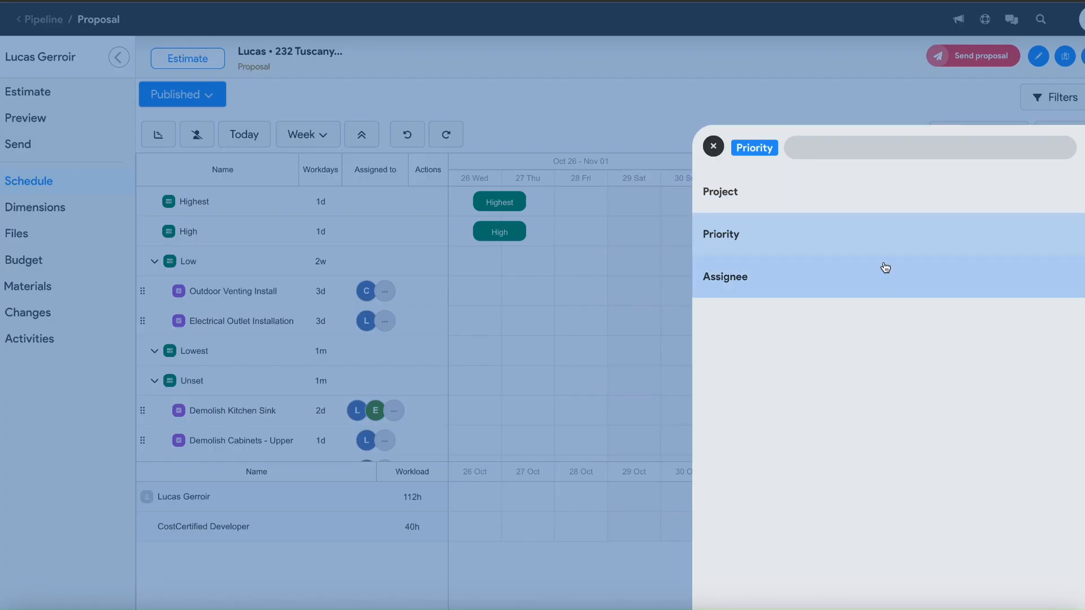
{"action": "left_click", "coordinate": [883, 268]}
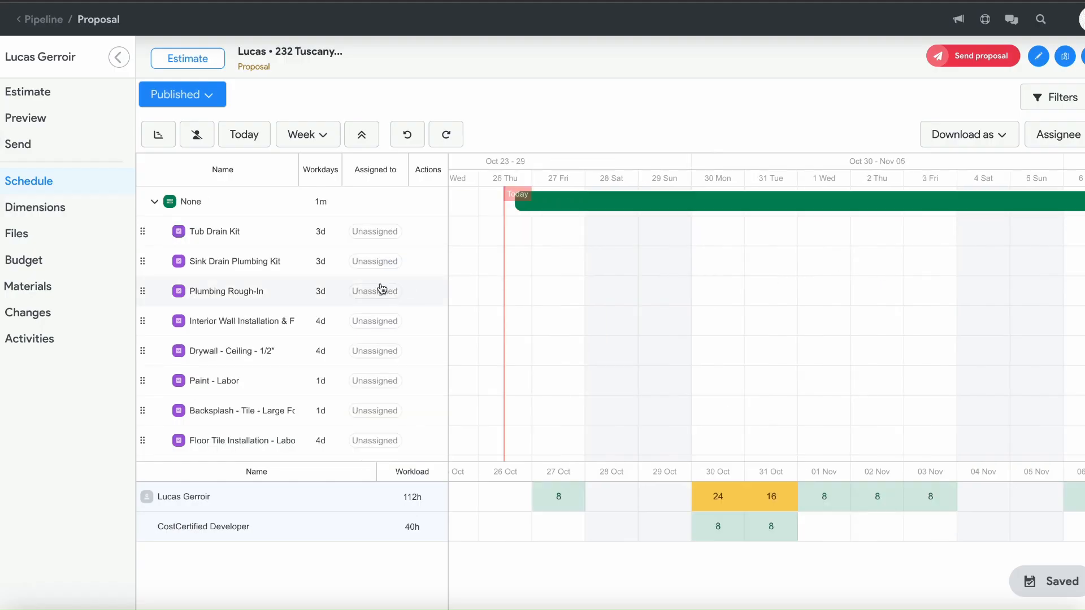
{"action": "left_click", "coordinate": [154, 202]}
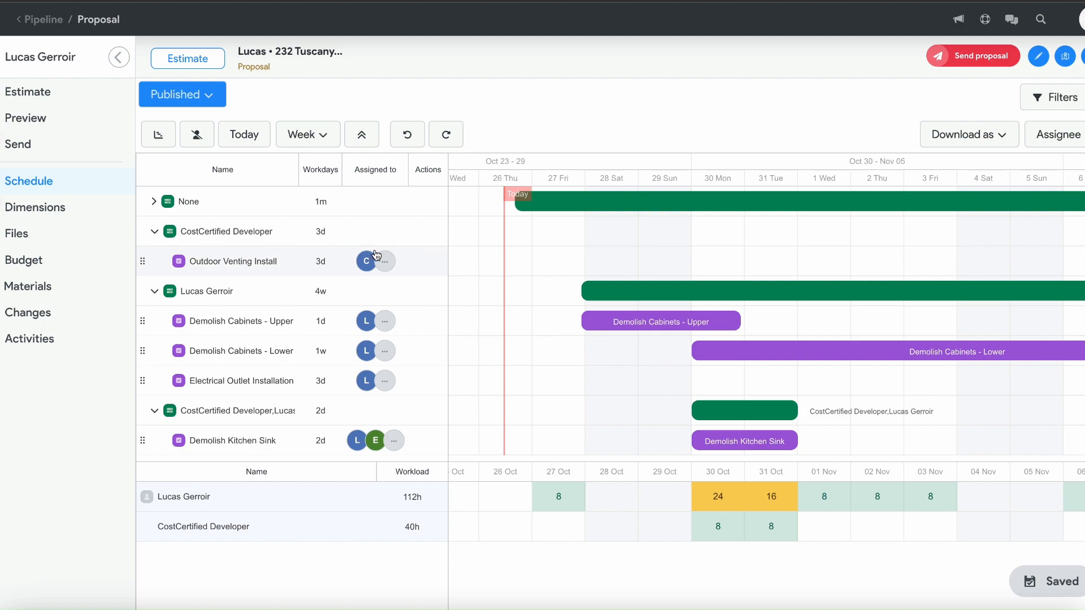
{"action": "left_click", "coordinate": [1058, 134]}
{"action": "left_click", "coordinate": [894, 191]}
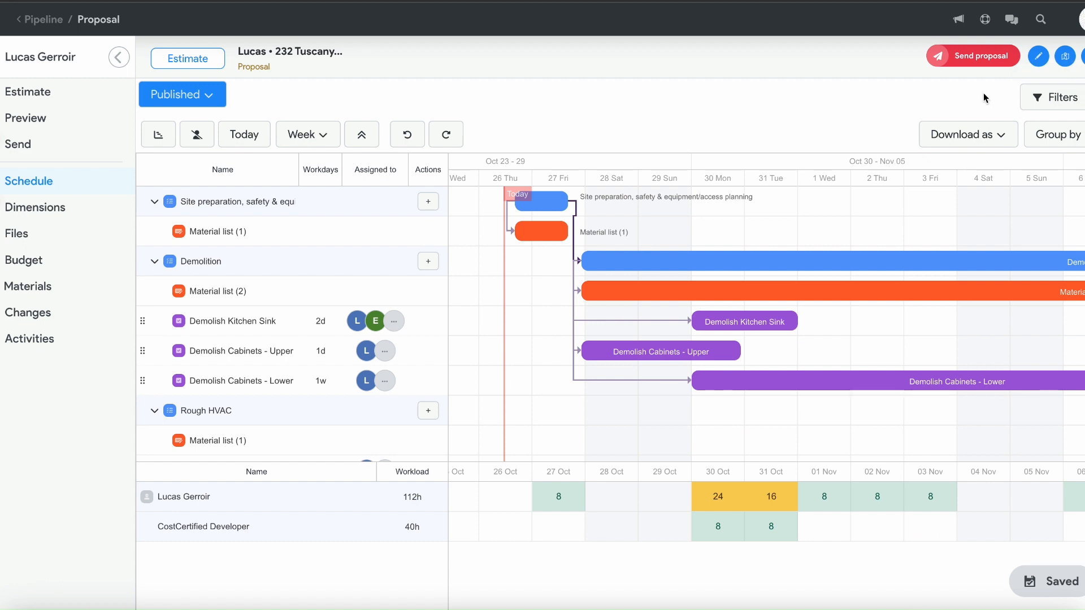
Display the schedule filters and filter the tasks by the In Progress status
{"action": "left_click", "coordinate": [1034, 97]}
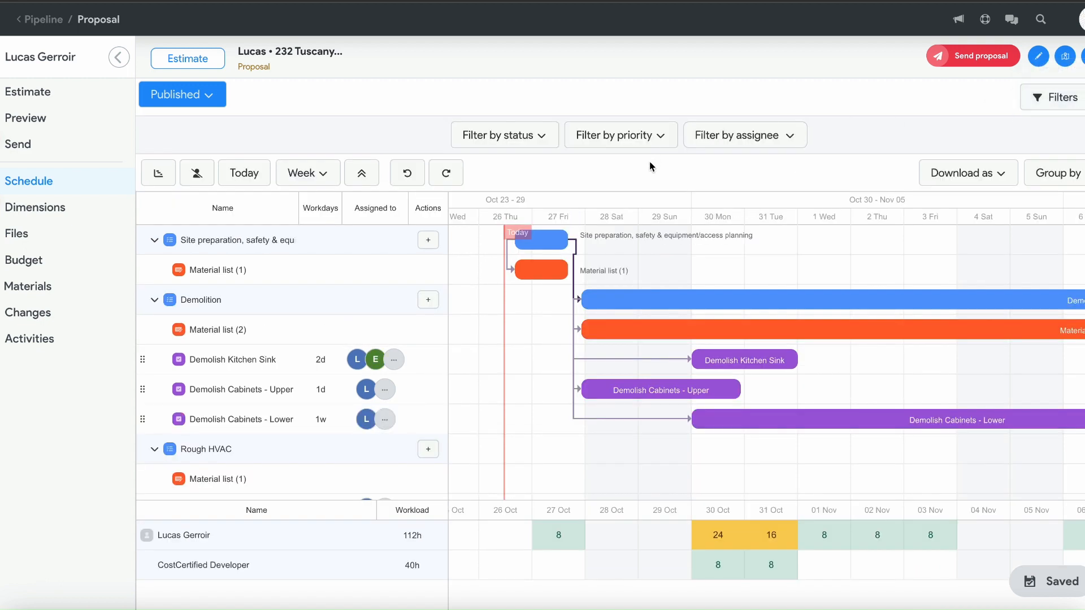
{"action": "left_click", "coordinate": [522, 147]}
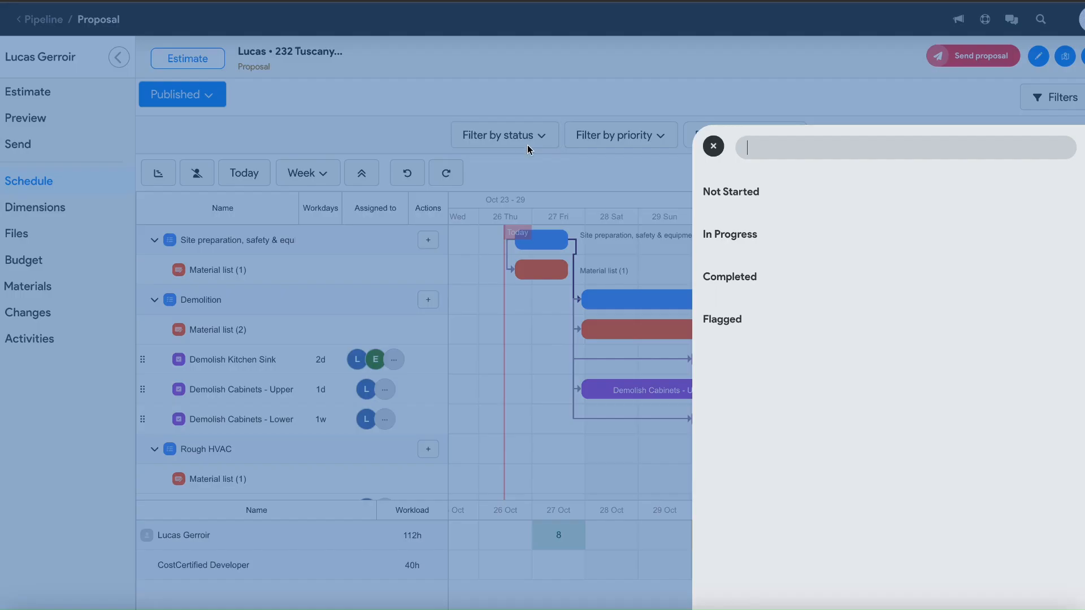
{"action": "left_click", "coordinate": [743, 247]}
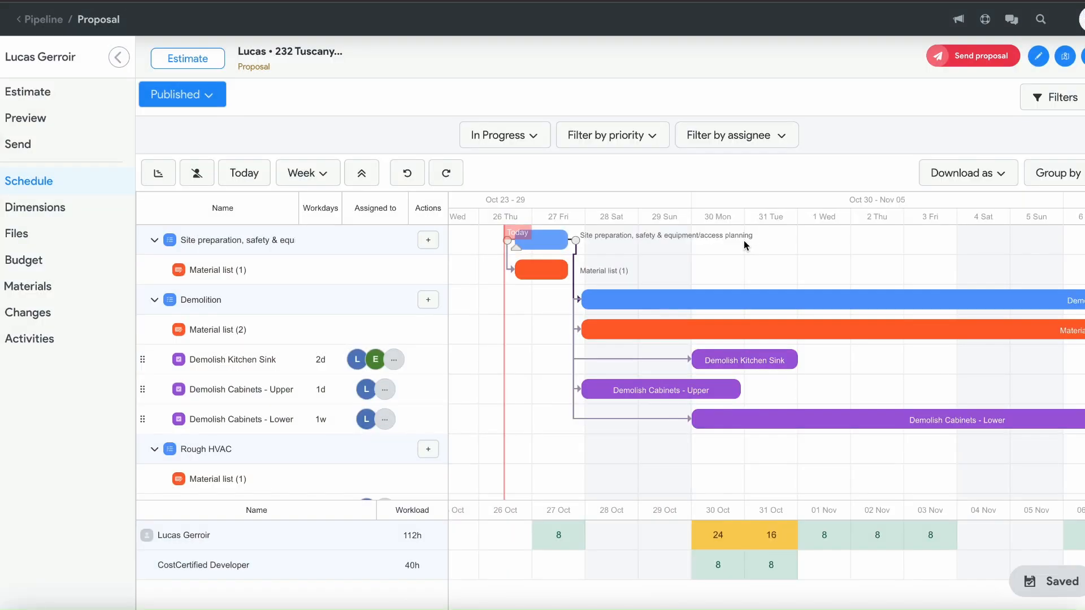
Try filtering the schedule by Low priority and by the first listed assignee, and close the filters
{"action": "left_click", "coordinate": [634, 138]}
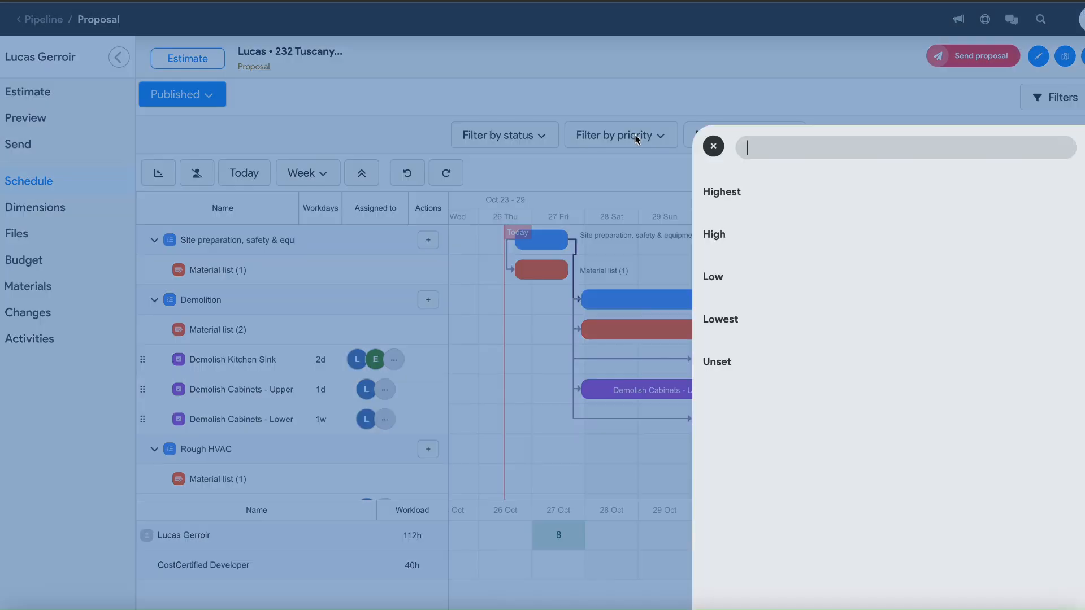
{"action": "left_click", "coordinate": [736, 274]}
{"action": "left_click", "coordinate": [701, 136]}
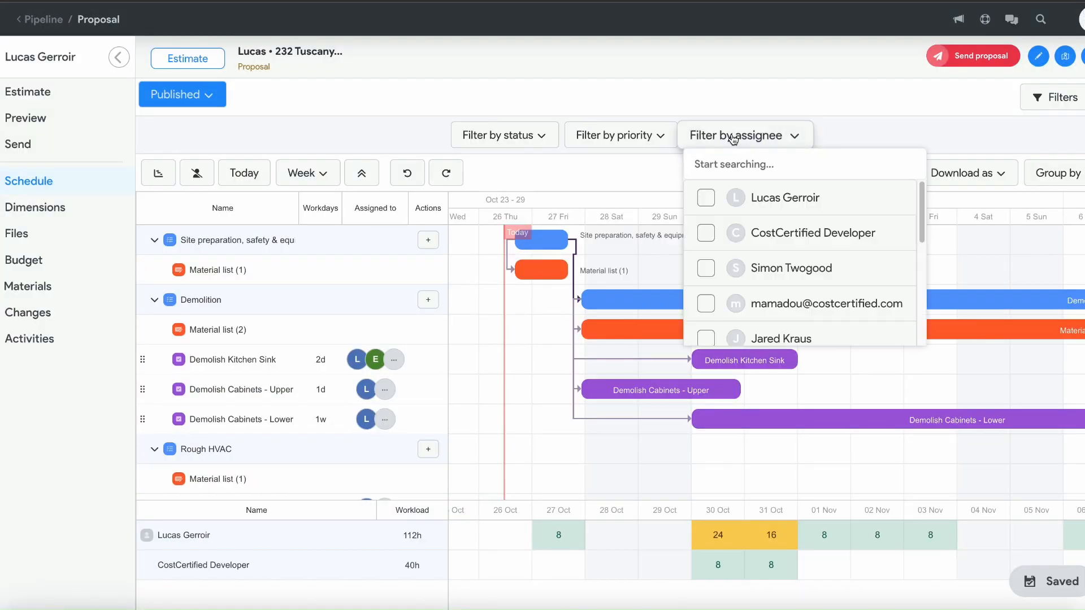
{"action": "left_click", "coordinate": [712, 204]}
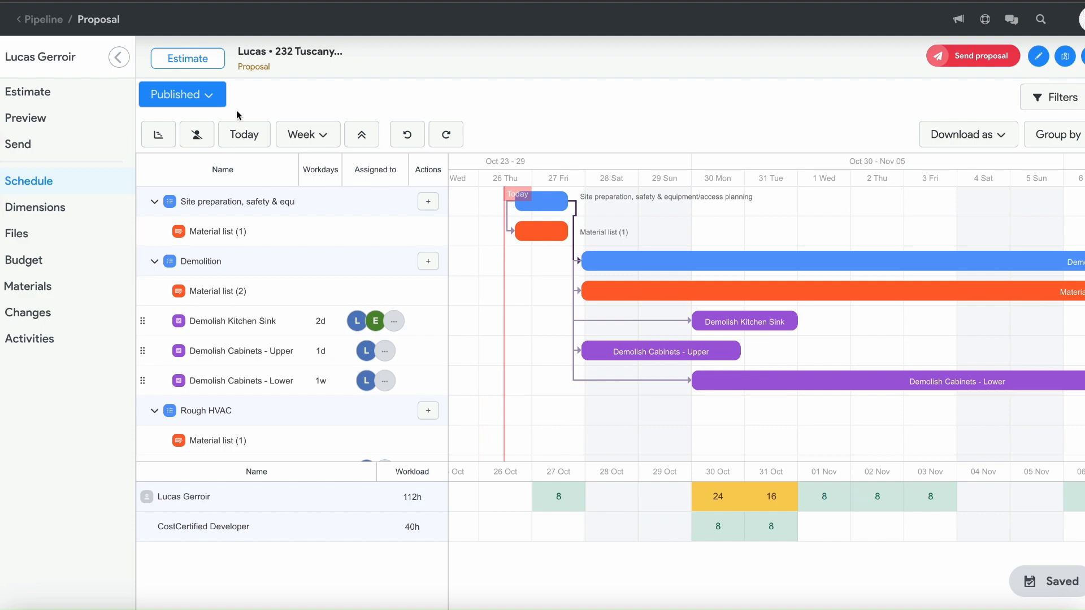
Switch the schedule to Draft mode, and switch it back to Published with confirmation
{"action": "left_click", "coordinate": [217, 100]}
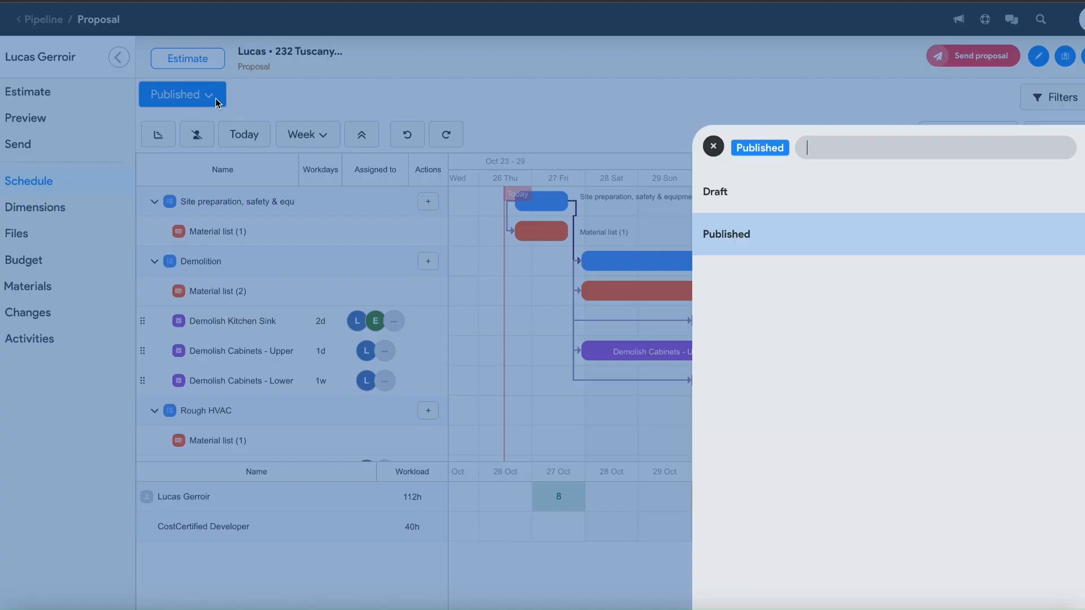
{"action": "left_click", "coordinate": [872, 209]}
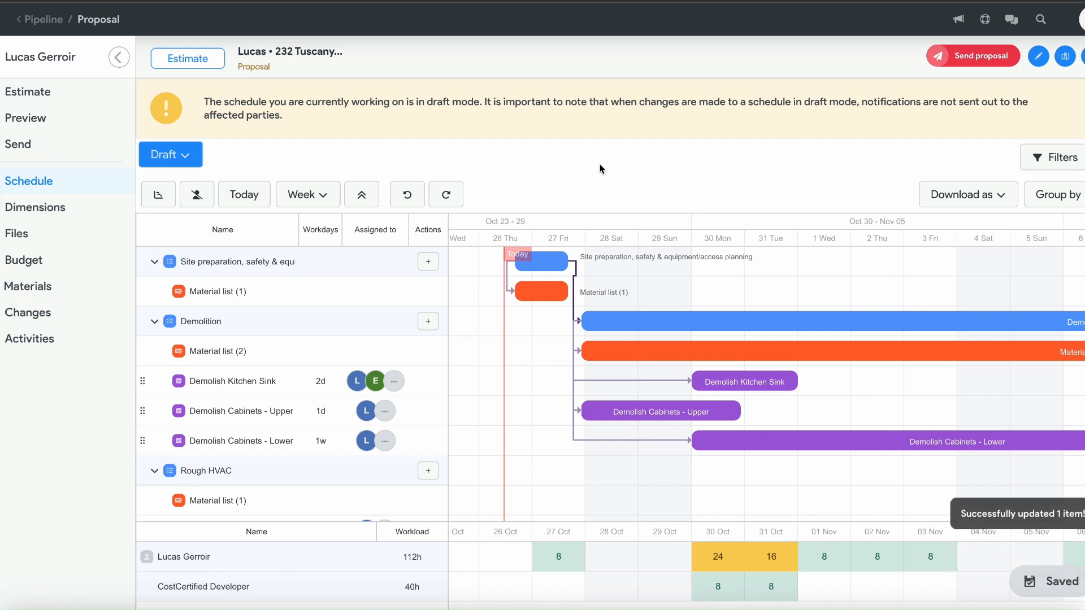
{"action": "left_click", "coordinate": [167, 161]}
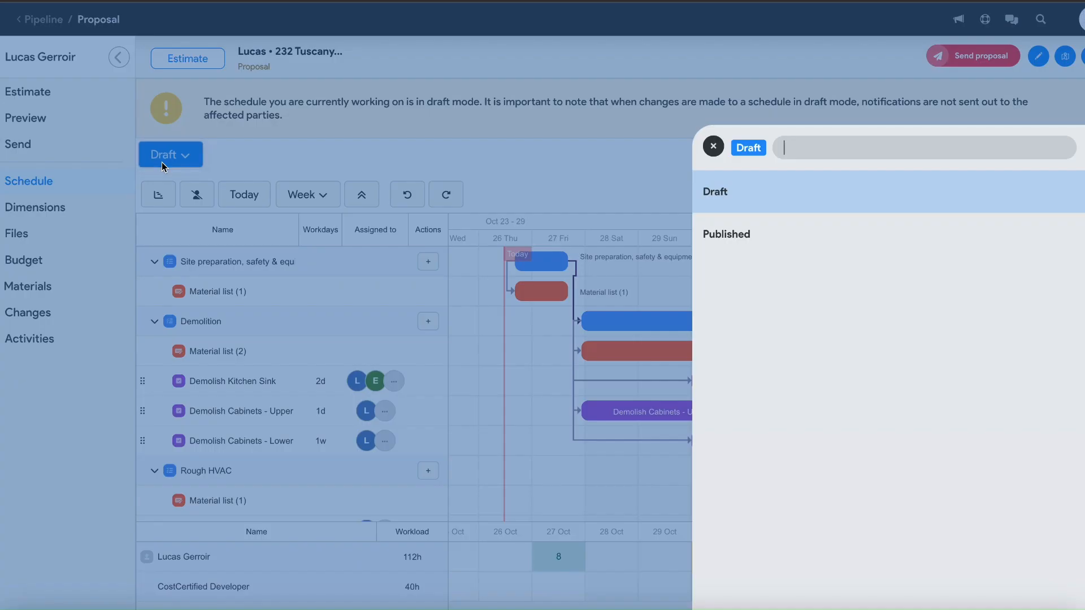
{"action": "left_click", "coordinate": [748, 236]}
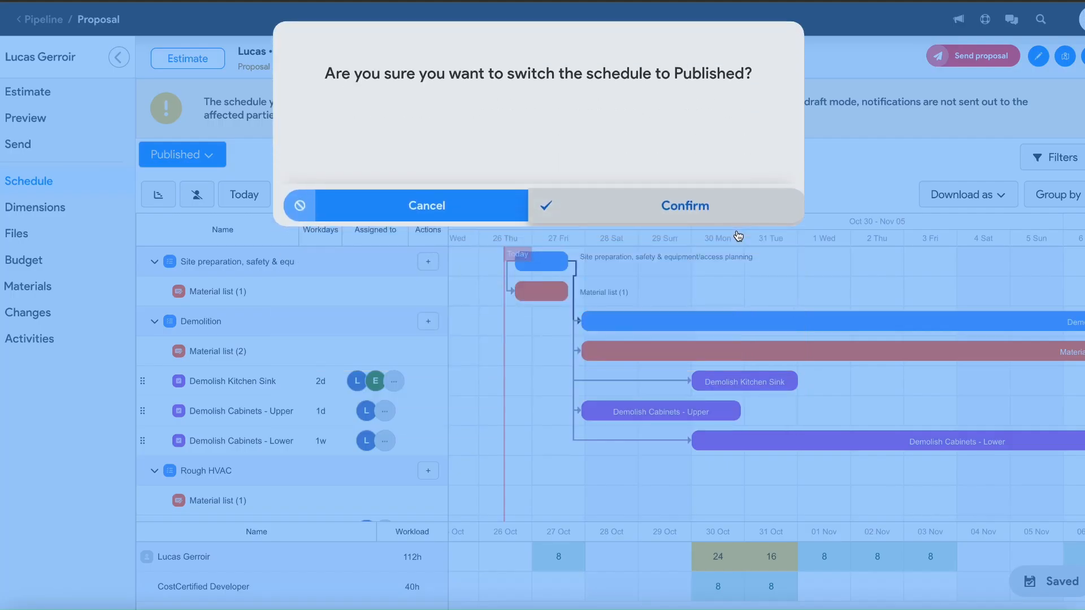
{"action": "left_click", "coordinate": [690, 206]}
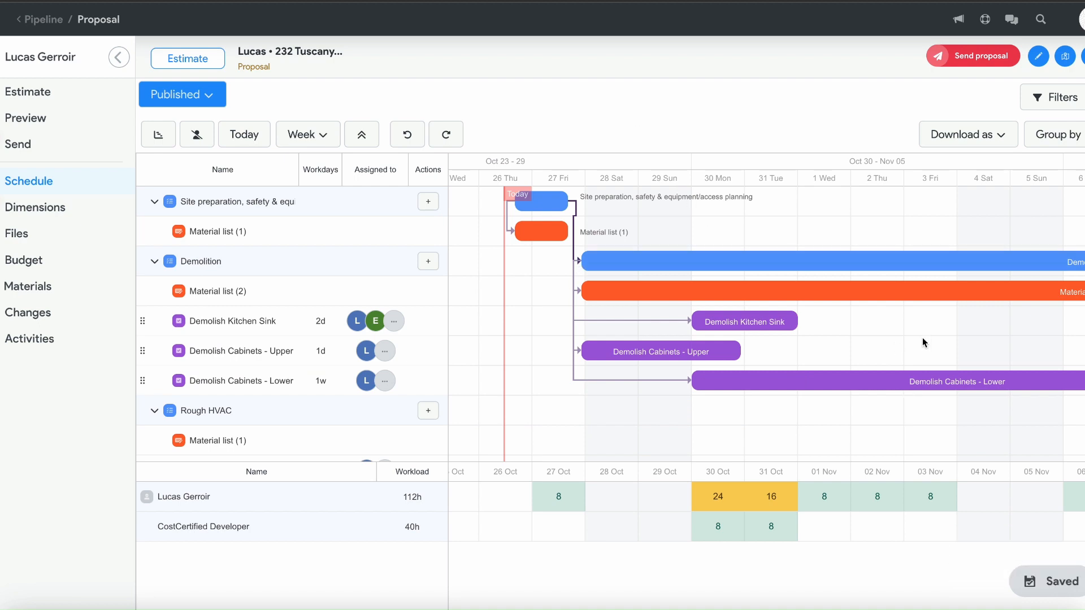
Extend the Rough HVAC stage to end on Thursday, Nov 30, and check the linked plumbing and electrical stages after it
{"action": "scroll", "coordinate": [921, 337], "scroll_direction": "right", "scroll_amount": 10}
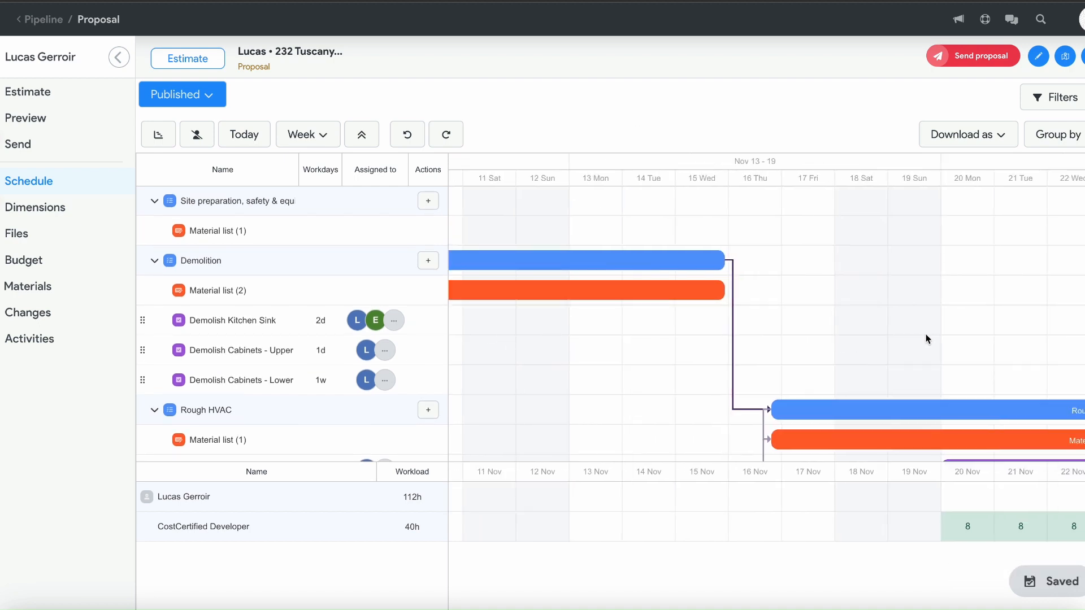
{"action": "left_click_drag", "start_coordinate": [941, 407], "coordinate": [1036, 396]}
{"action": "scroll", "coordinate": [940, 324], "scroll_direction": "right", "scroll_amount": 5}
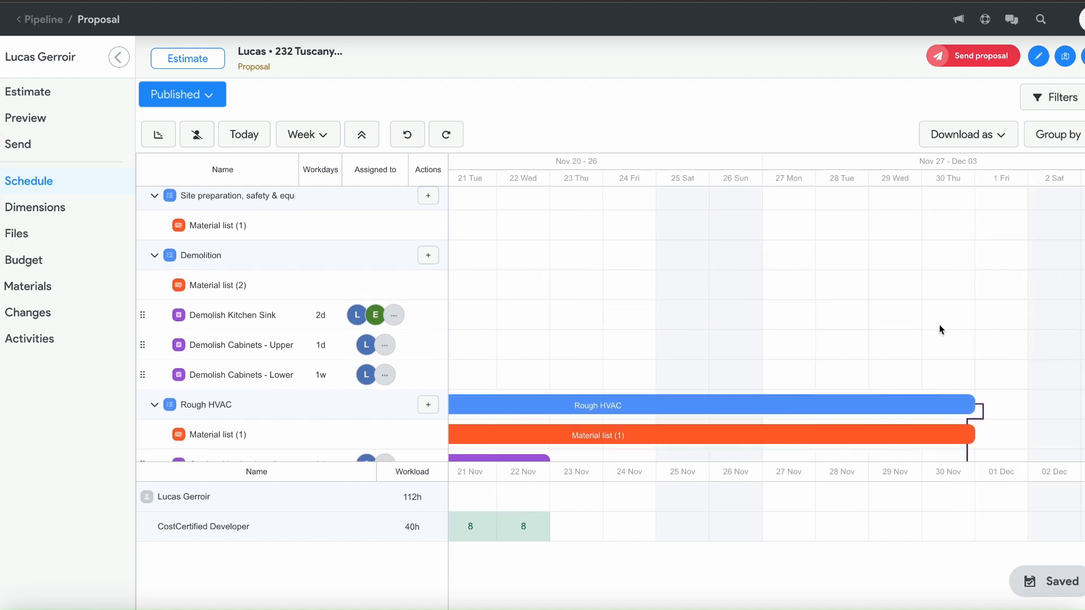
{"action": "scroll", "coordinate": [792, 312], "scroll_direction": "down", "scroll_amount": 6}
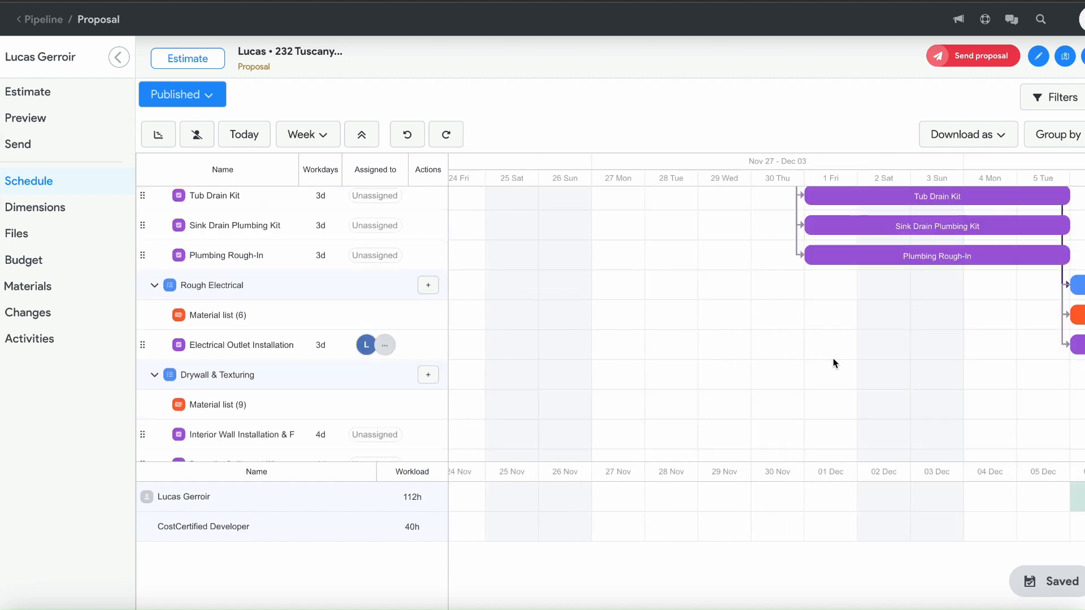
{"action": "scroll", "coordinate": [833, 358], "scroll_direction": "right", "scroll_amount": 1}
{"action": "left_click_drag", "start_coordinate": [835, 357], "coordinate": [521, 359]}
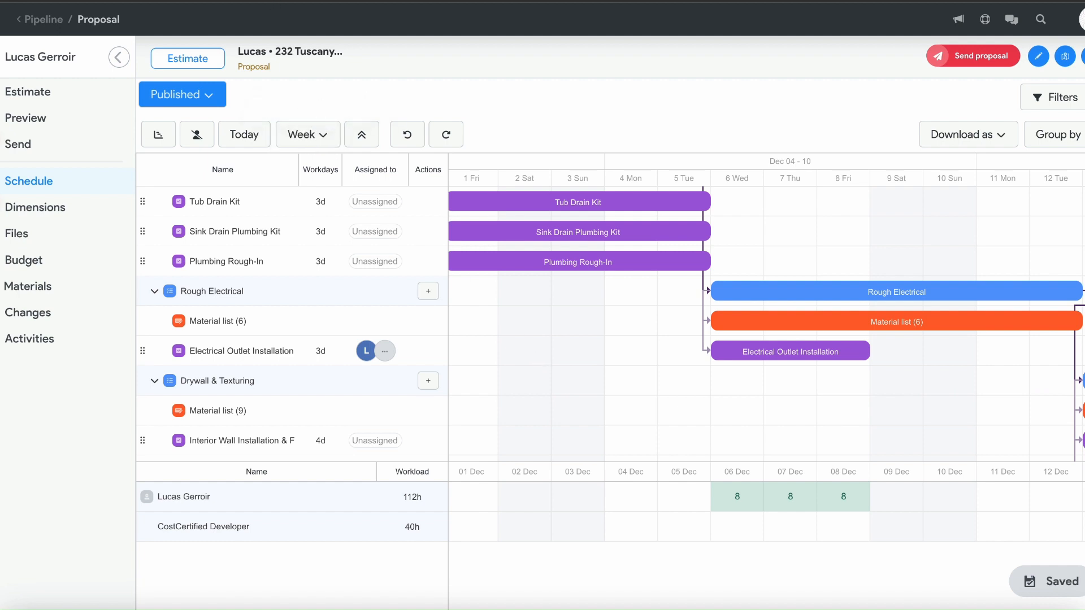
Open the user dashboard, look over the upcoming tasks, and limit them to this week
{"action": "left_click", "coordinate": [288, 1]}
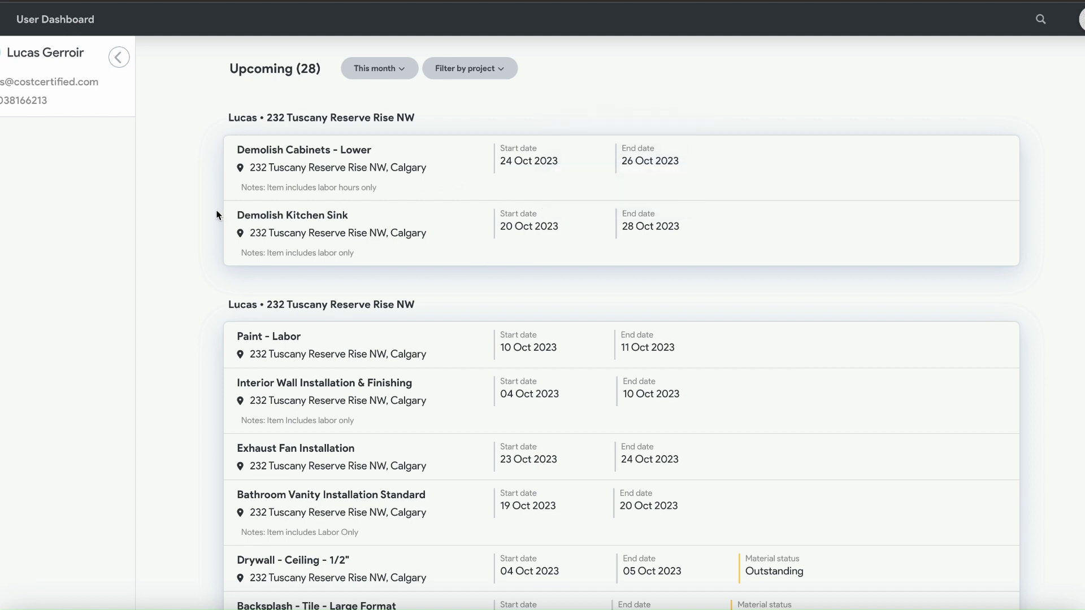
{"action": "scroll", "coordinate": [215, 214], "scroll_direction": "down", "scroll_amount": 1}
{"action": "scroll", "coordinate": [235, 234], "scroll_direction": "up", "scroll_amount": 1}
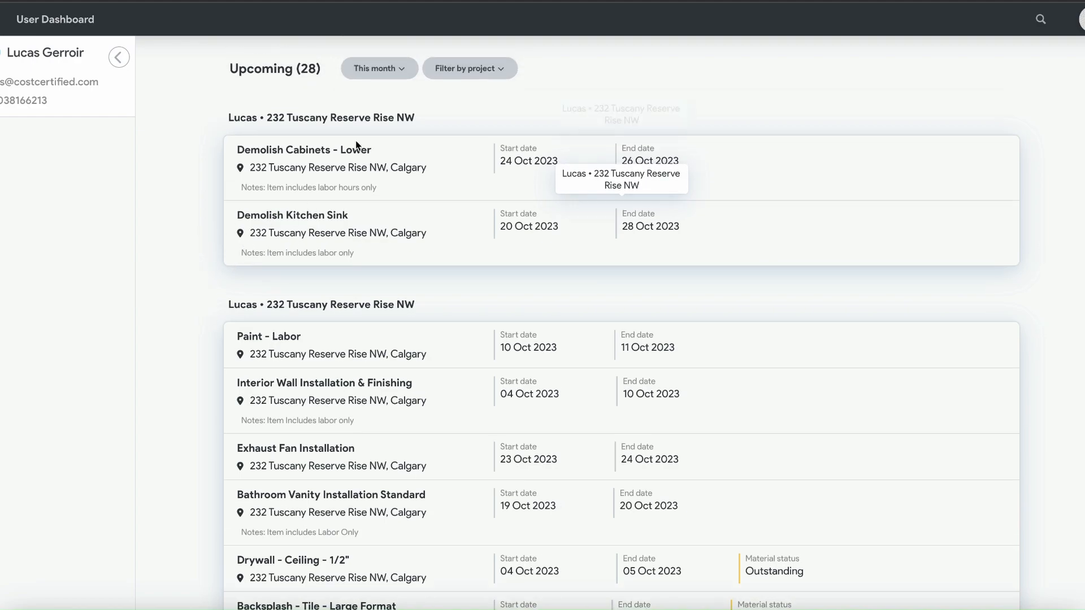
{"action": "left_click", "coordinate": [377, 71]}
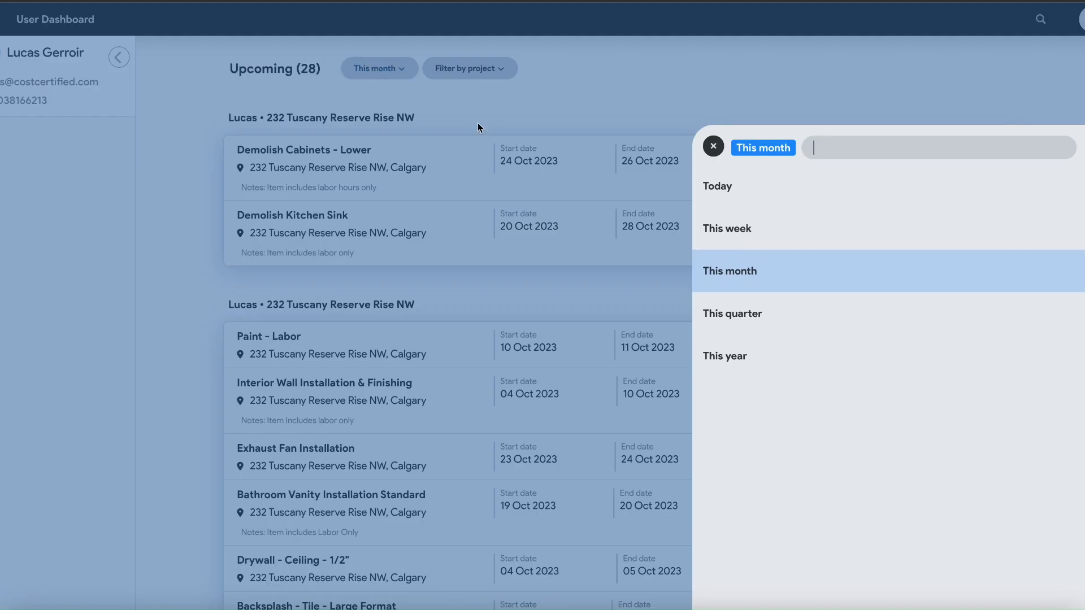
{"action": "left_click", "coordinate": [748, 218]}
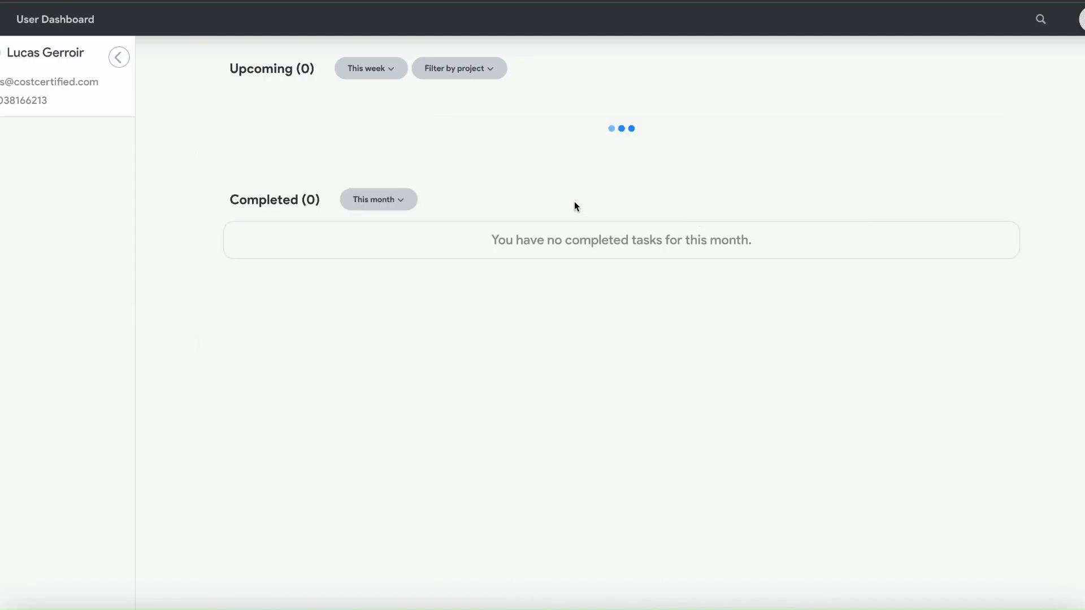
Filter the dashboard's upcoming tasks by the first listed project
{"action": "left_click", "coordinate": [490, 70]}
{"action": "left_click", "coordinate": [726, 184]}
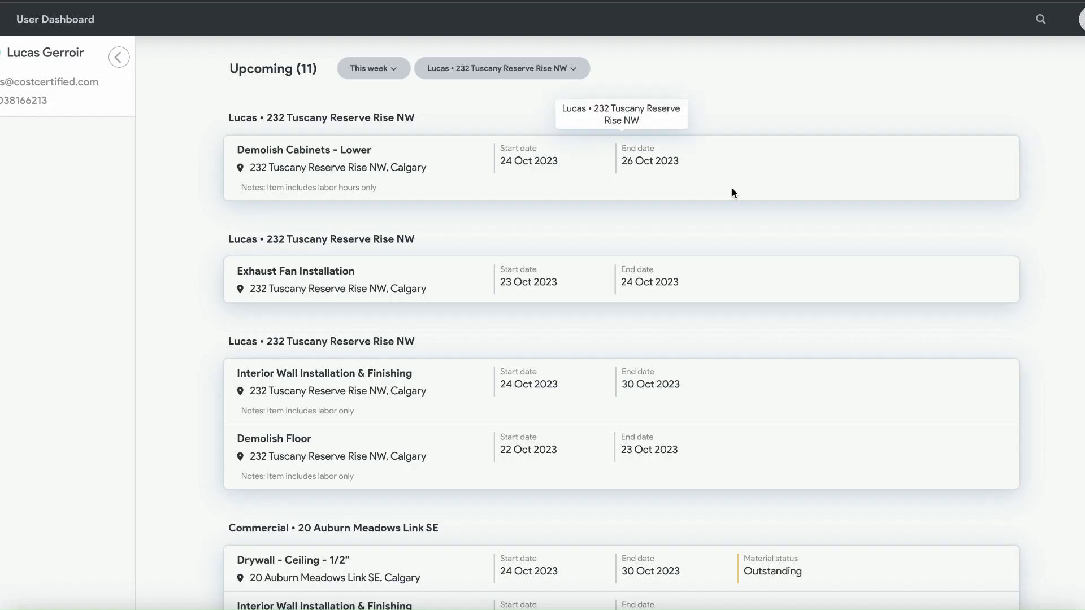
{"action": "left_click", "coordinate": [544, 116]}
{"action": "mouse_move", "coordinate": [777, 323]}
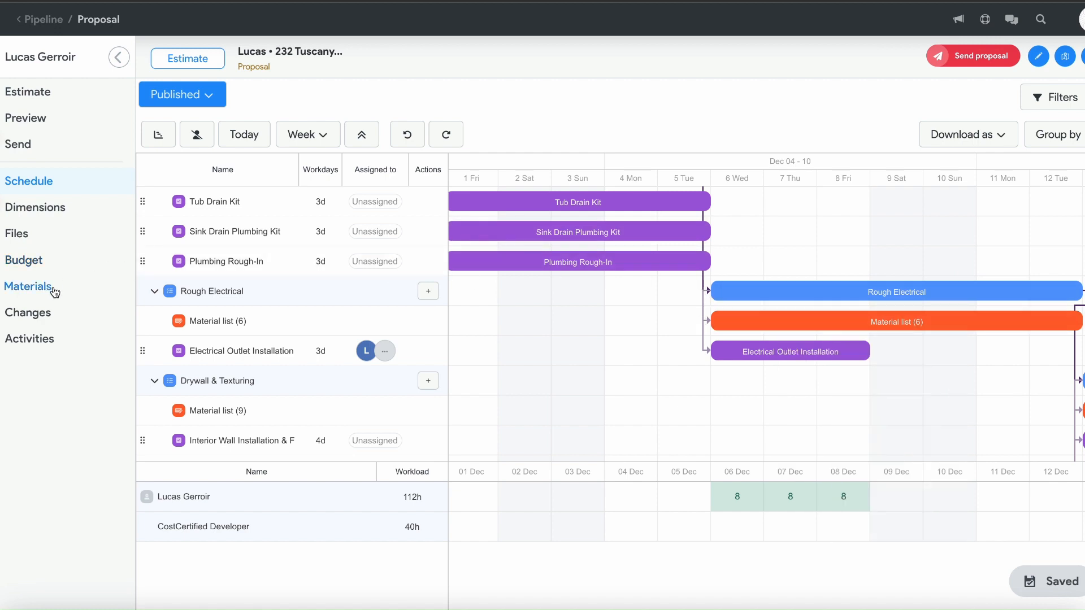
Return to the proposal's schedule, display its download formats, and close them without choosing one
{"action": "scroll", "coordinate": [867, 284], "scroll_direction": "right", "scroll_amount": 10}
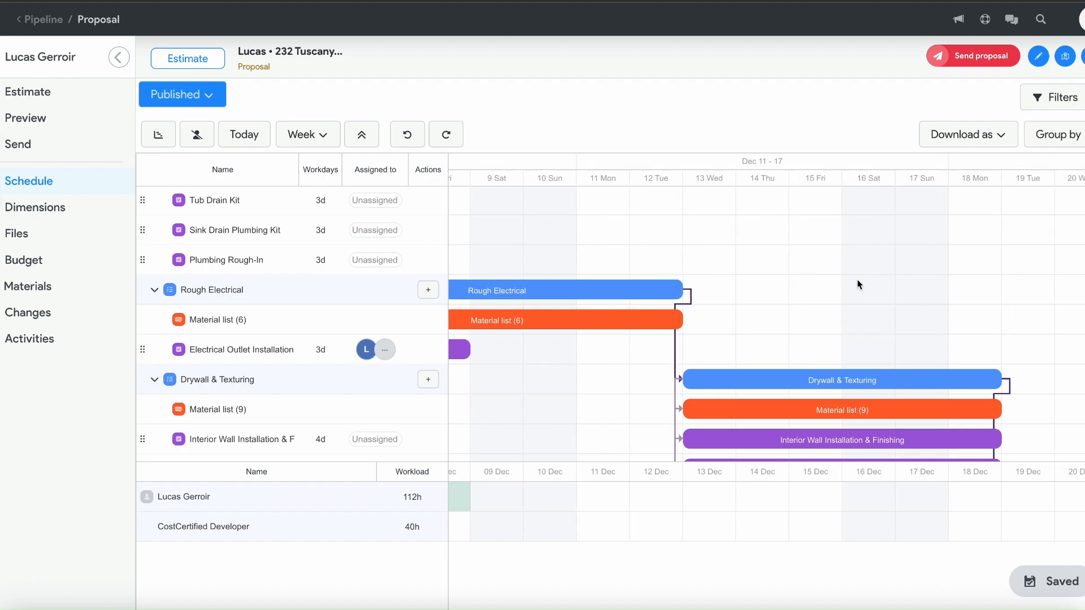
{"action": "left_click", "coordinate": [943, 137]}
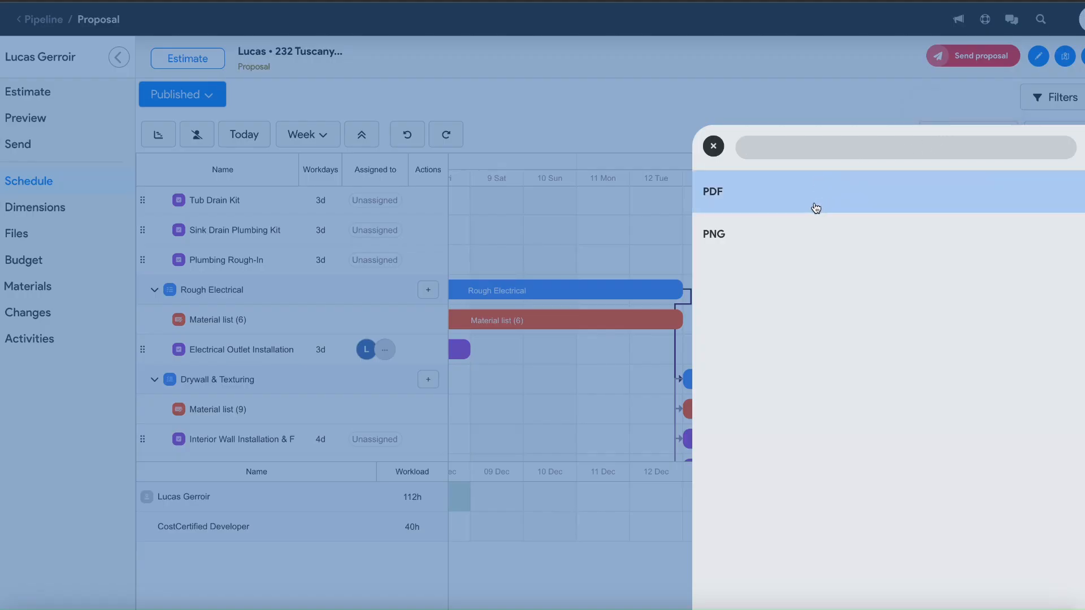
{"action": "left_click", "coordinate": [713, 146]}
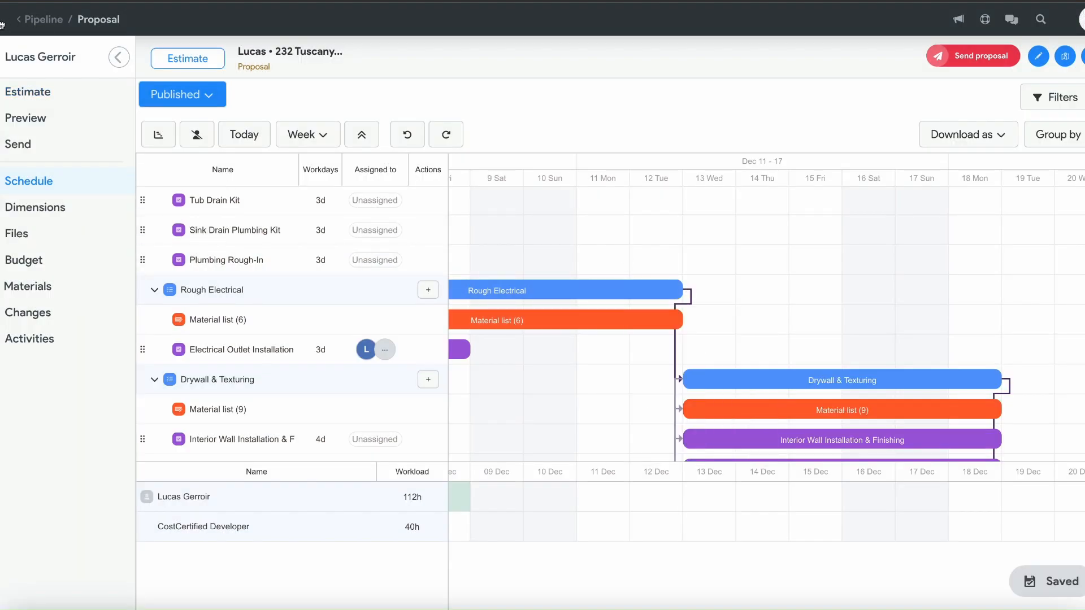
Open the overall schedule of all projects and look through the project bars from mid-October to early November
{"action": "left_click", "coordinate": [2, 25]}
{"action": "left_click", "coordinate": [534, 252]}
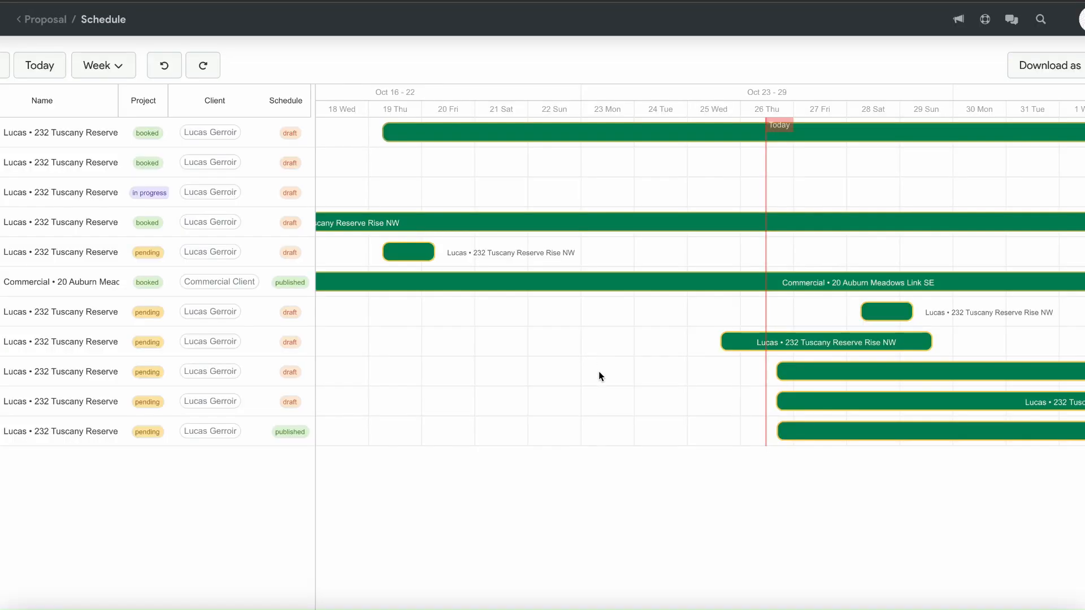
{"action": "left_click_drag", "start_coordinate": [598, 376], "coordinate": [397, 374]}
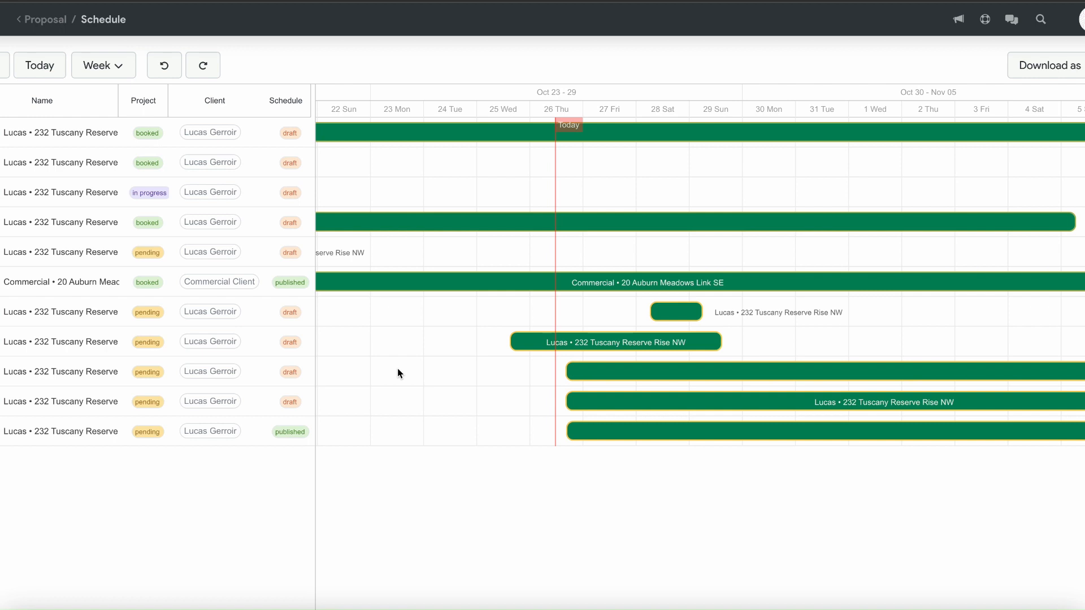
{"action": "scroll", "coordinate": [398, 370], "scroll_direction": "right", "scroll_amount": 3}
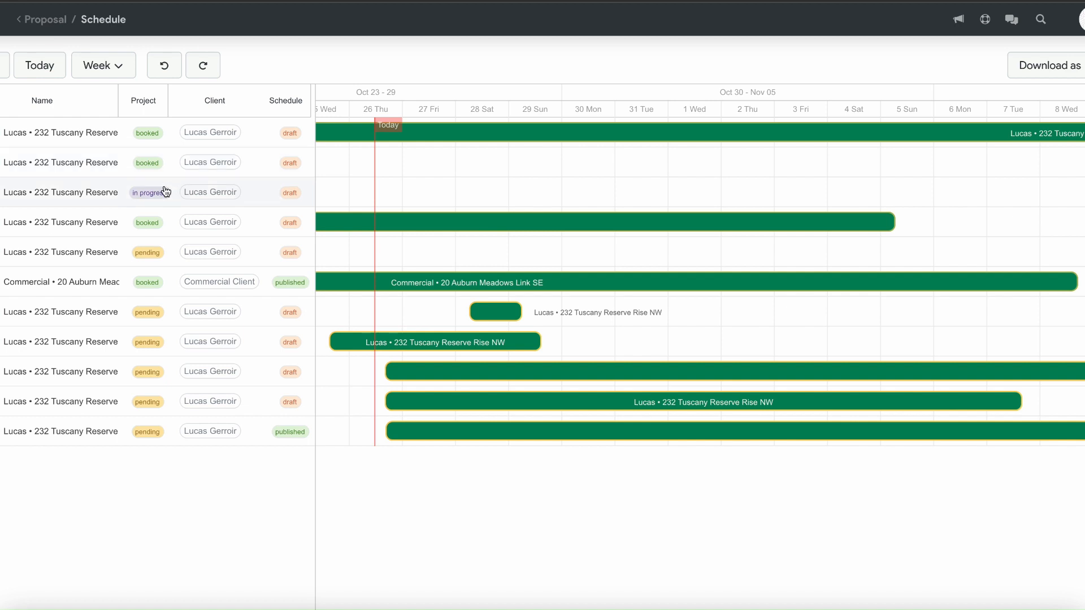
{"action": "left_click", "coordinate": [238, 139]}
Show the summary of the first listed booked project and move its bar to start on Monday, Oct 23
{"action": "left_click_drag", "start_coordinate": [426, 242], "coordinate": [737, 251]}
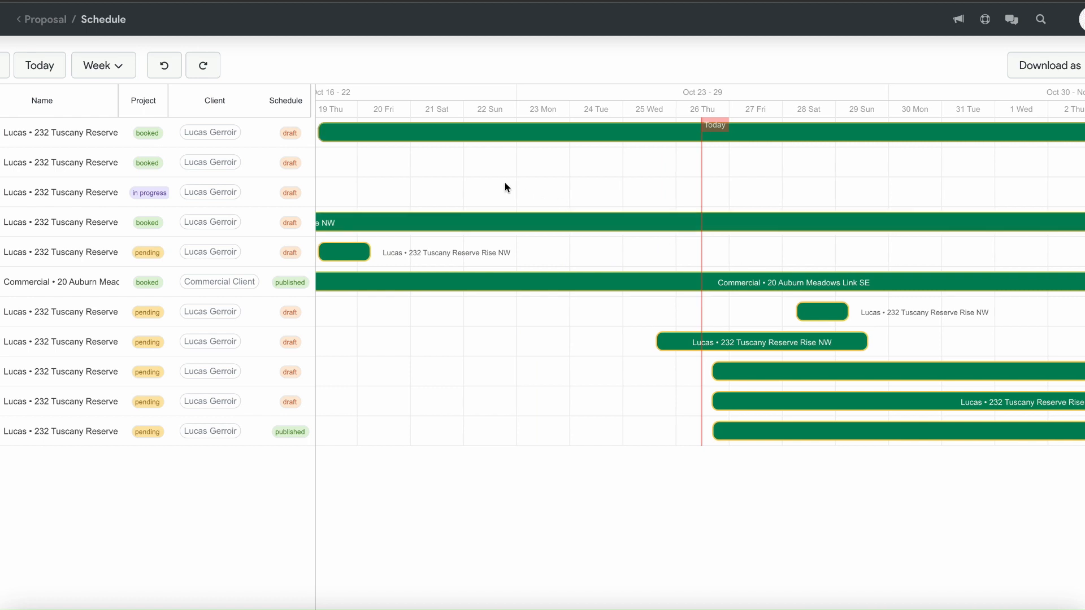
{"action": "left_click_drag", "start_coordinate": [504, 182], "coordinate": [656, 178]}
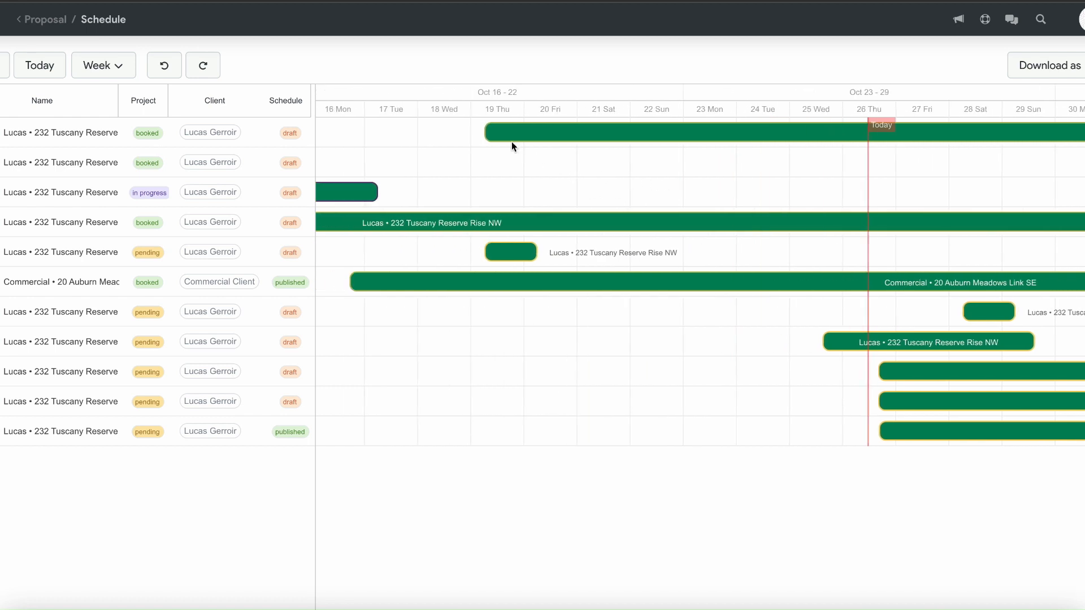
{"action": "mouse_move", "coordinate": [515, 135]}
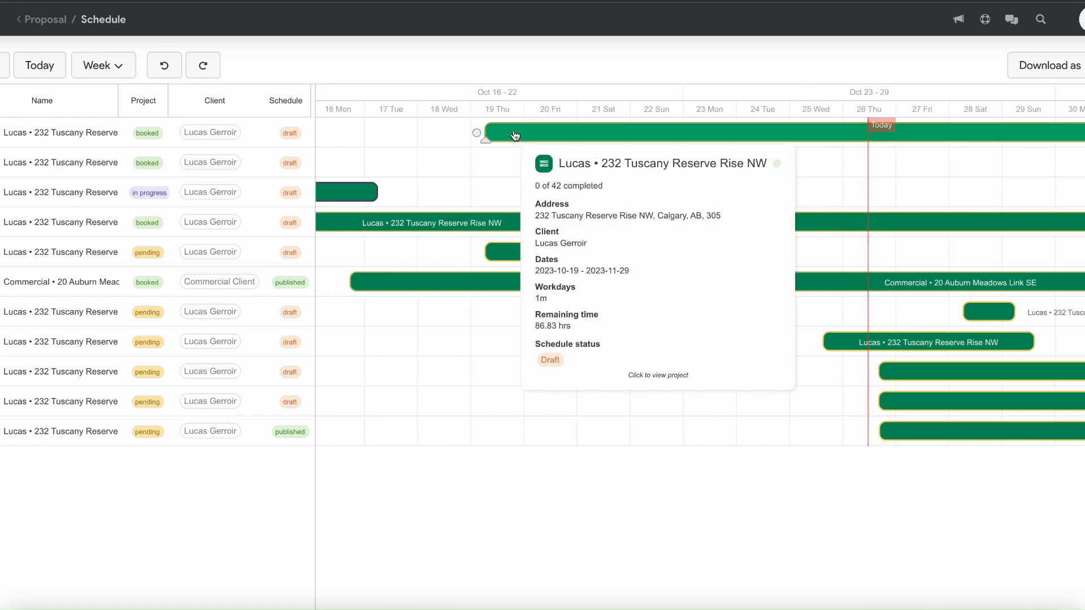
{"action": "left_click_drag", "start_coordinate": [515, 136], "coordinate": [423, 178]}
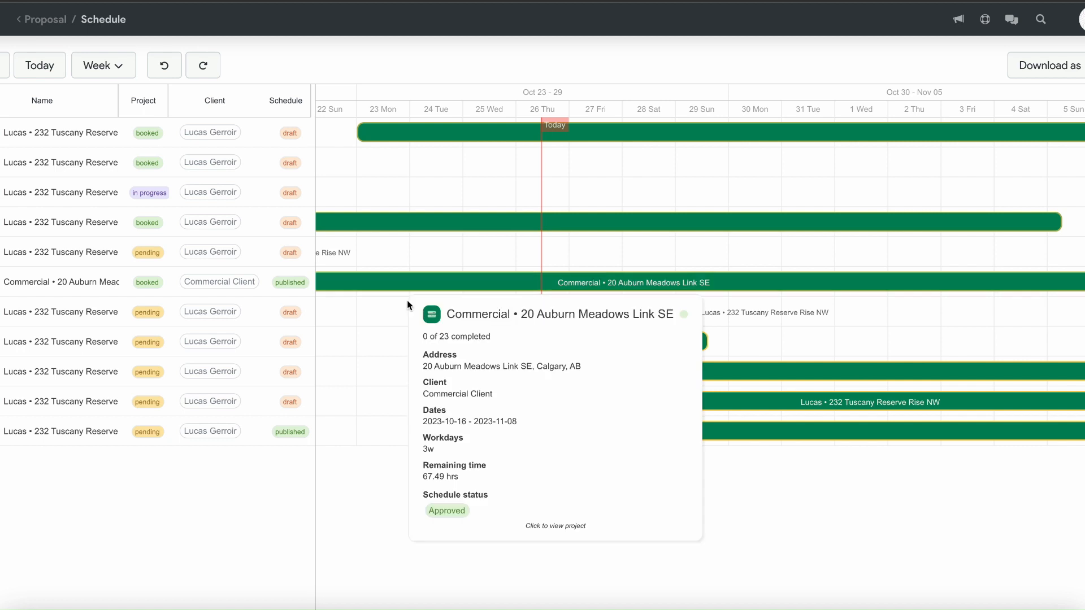
Check the project bars through early December, and open the pending draft project that ends on Saturday, Nov 25
{"action": "left_click_drag", "start_coordinate": [390, 326], "coordinate": [619, 340]}
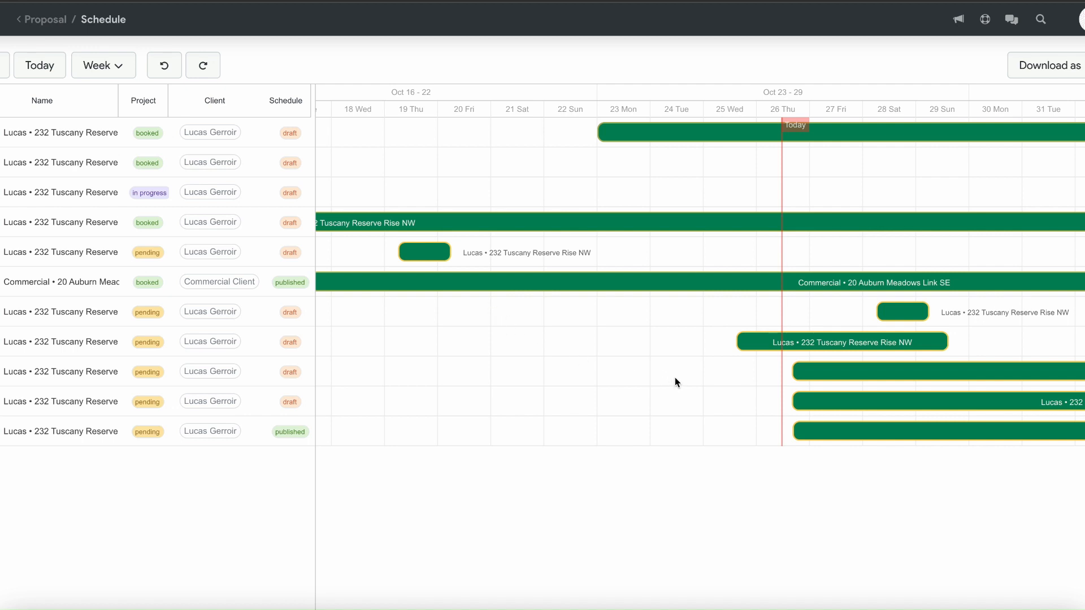
{"action": "left_click_drag", "start_coordinate": [669, 378], "coordinate": [473, 354]}
{"action": "scroll", "coordinate": [873, 334], "scroll_direction": "right", "scroll_amount": 20}
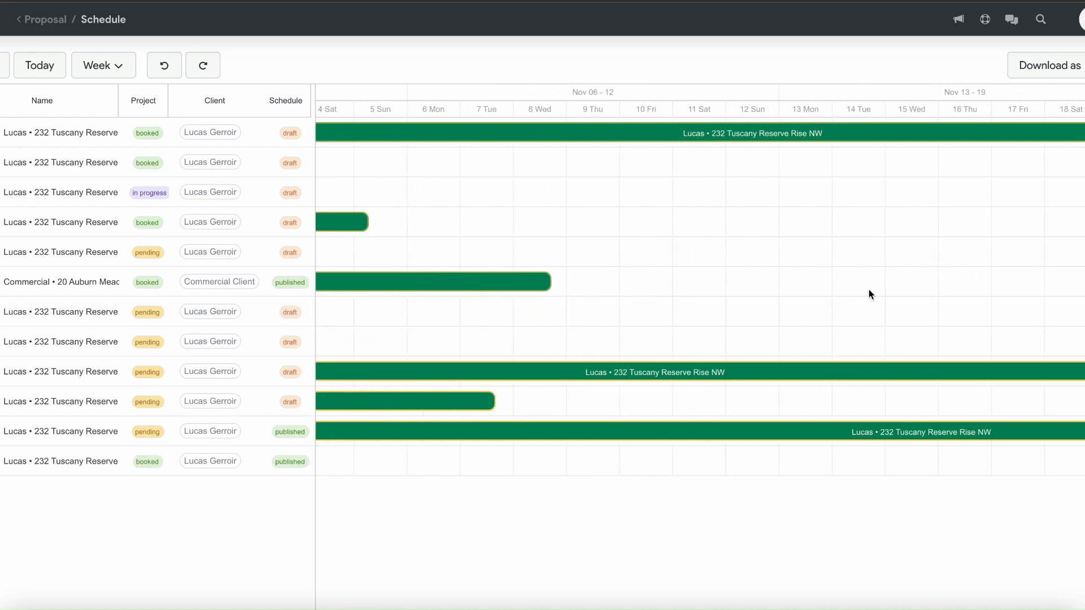
{"action": "scroll", "coordinate": [490, 291], "scroll_direction": "right", "scroll_amount": 15}
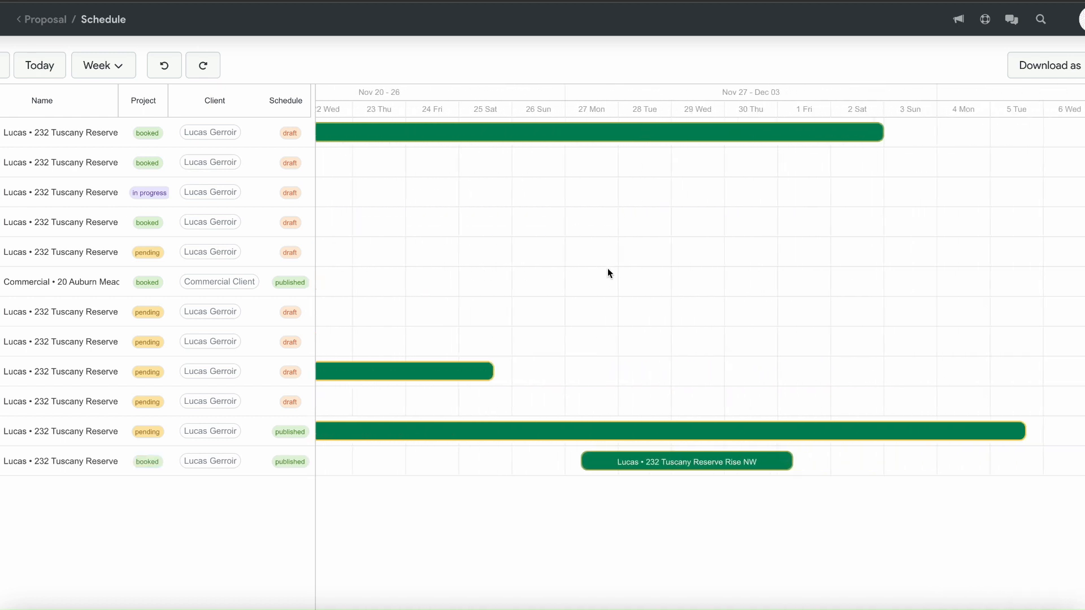
{"action": "scroll", "coordinate": [724, 283], "scroll_direction": "left", "scroll_amount": 20}
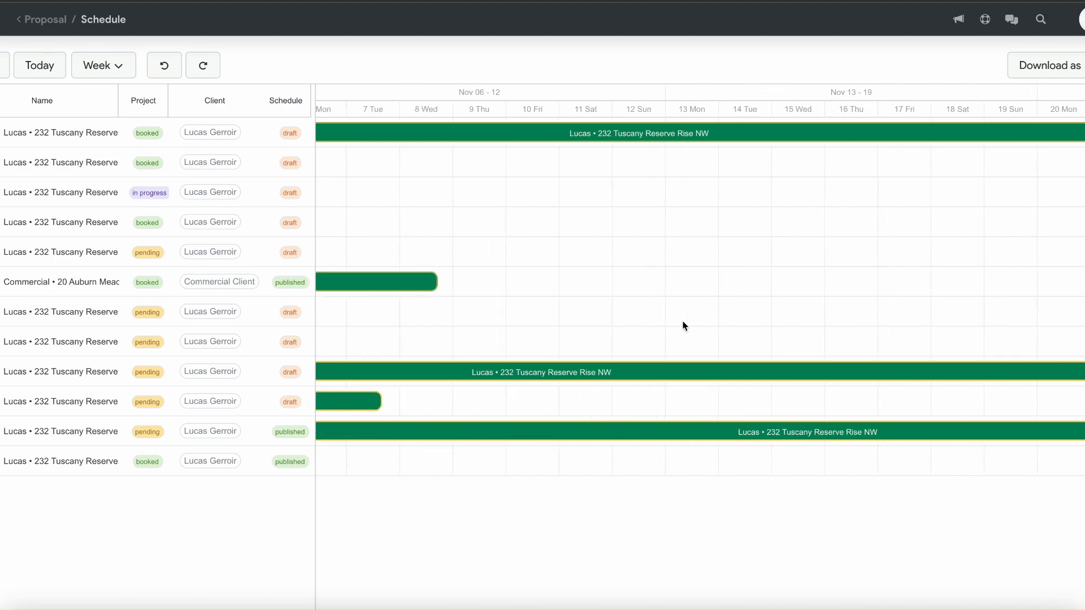
{"action": "left_click", "coordinate": [572, 365]}
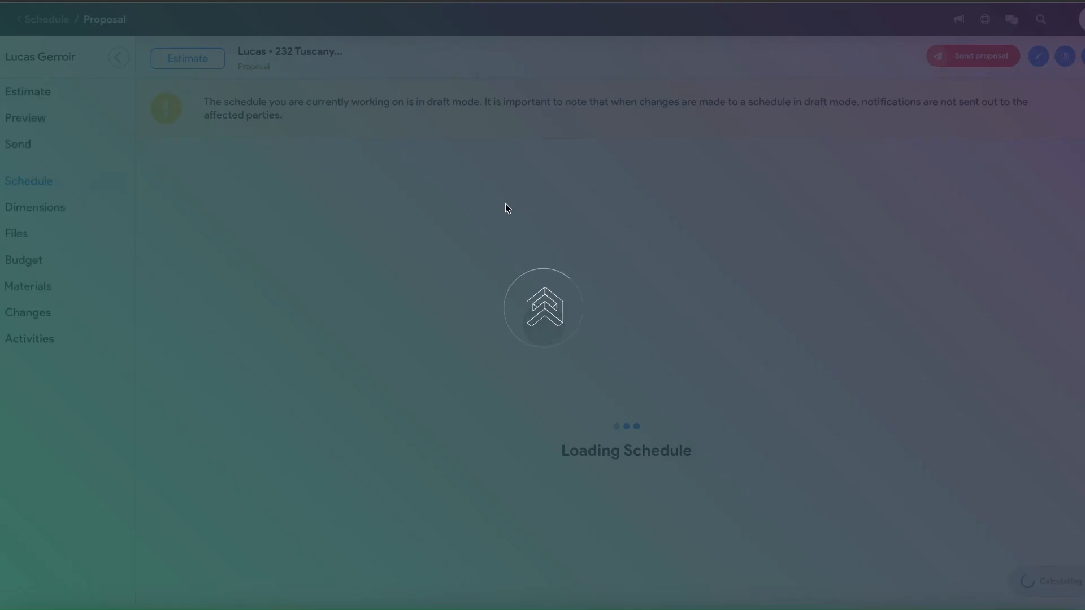